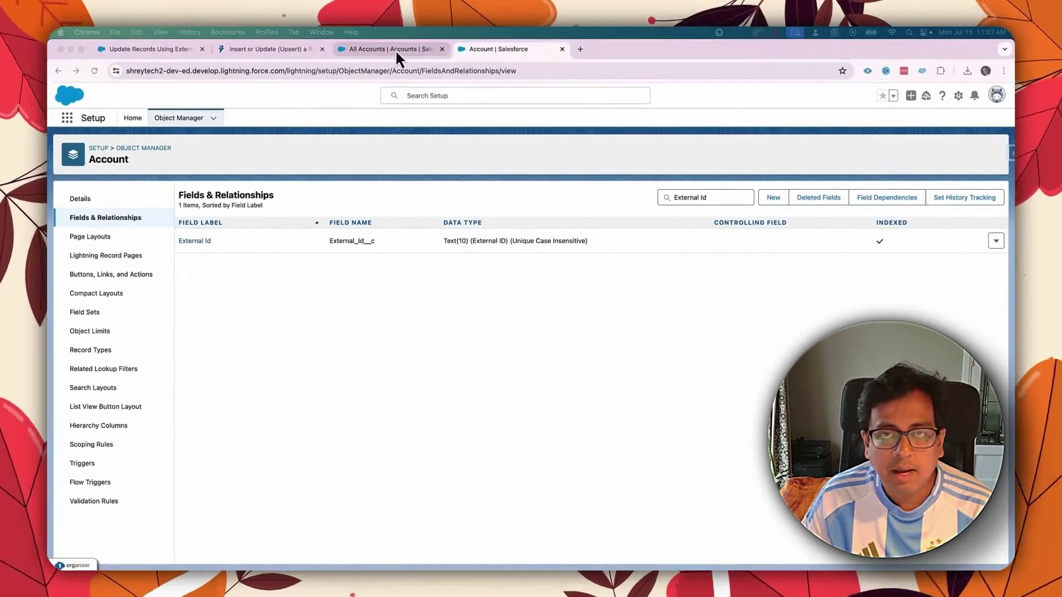
Open the Burlington Textiles Corp of America account from the All Accounts list and review its details
left_click(396, 50)
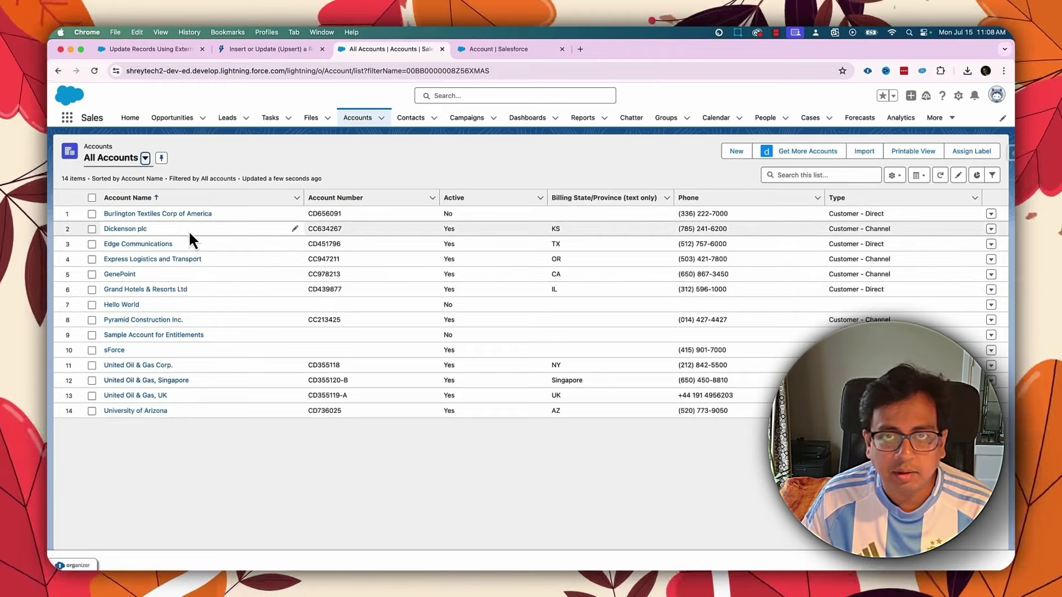
left_click(151, 216)
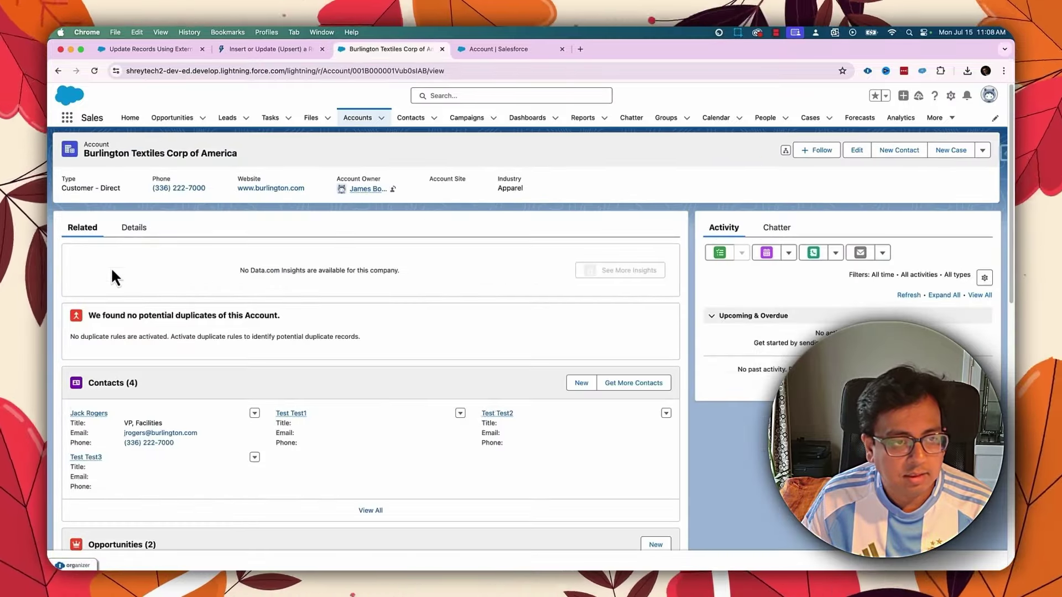
left_click(132, 229)
scroll(304, 351, "down", 3)
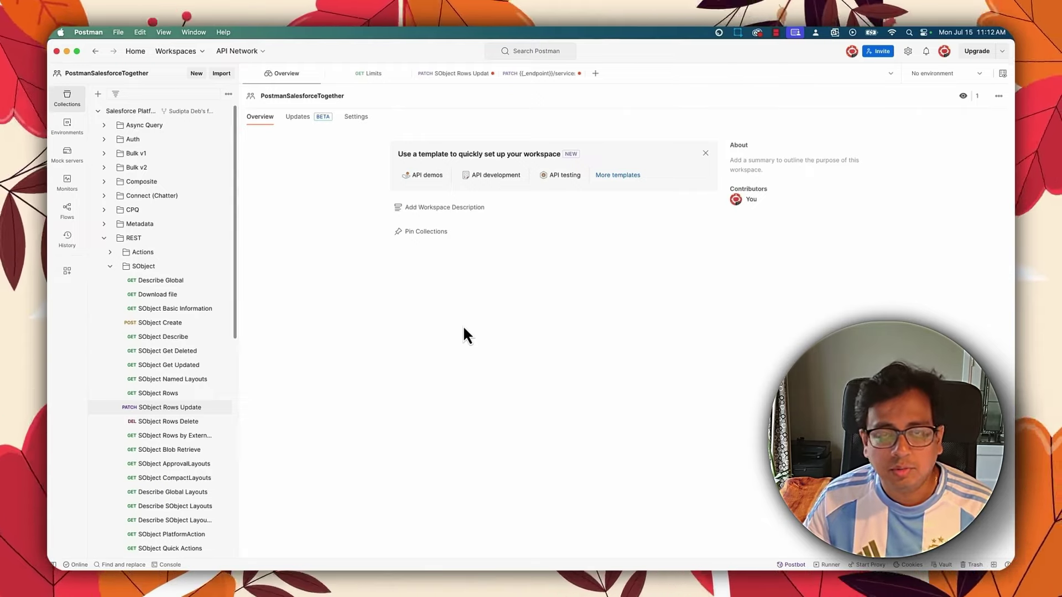
Switch to Postman and examine the endpoint, version and path variables of the SObject Rows Update PATCH request
left_click(439, 78)
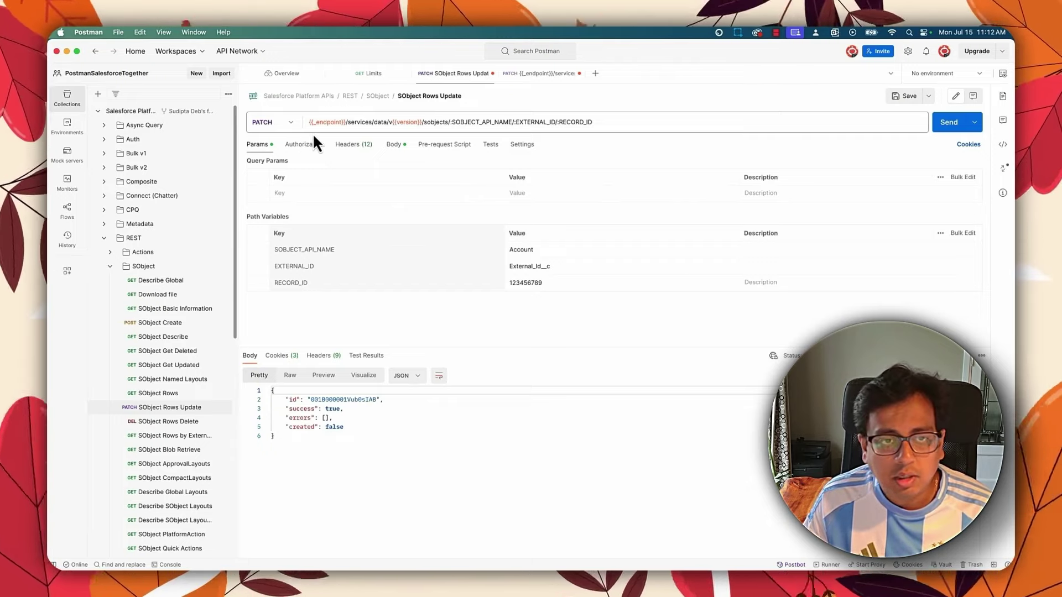
mouse_move(325, 123)
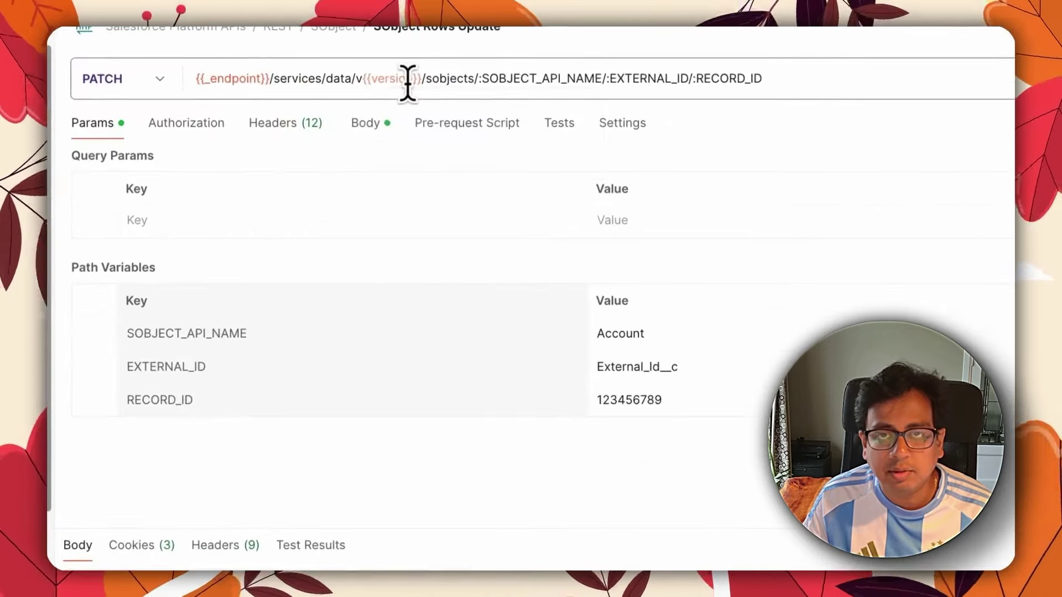
mouse_move(408, 83)
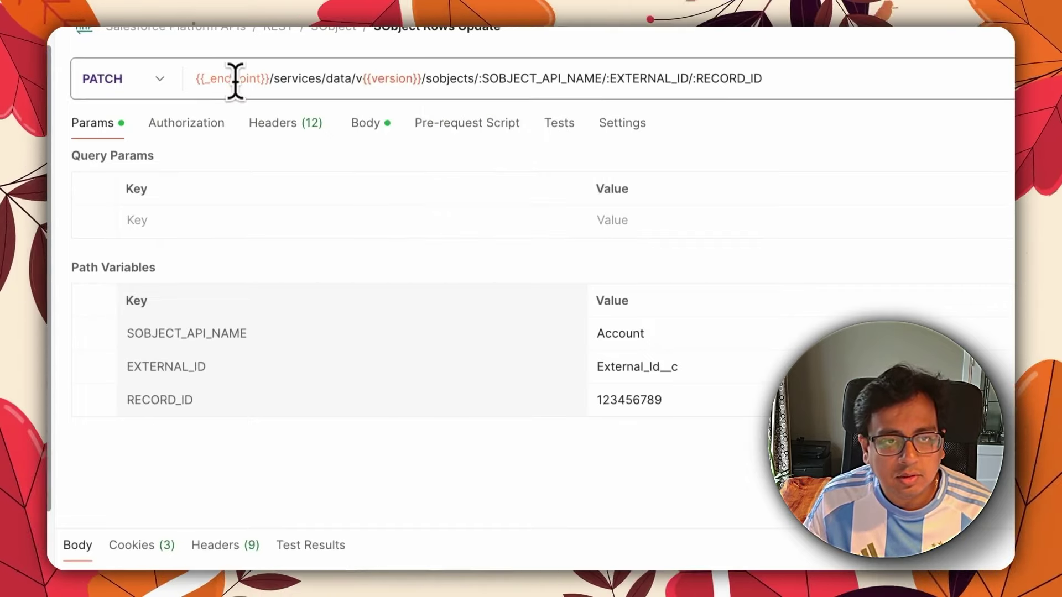
mouse_move(235, 78)
left_click_drag(273, 187, 323, 228)
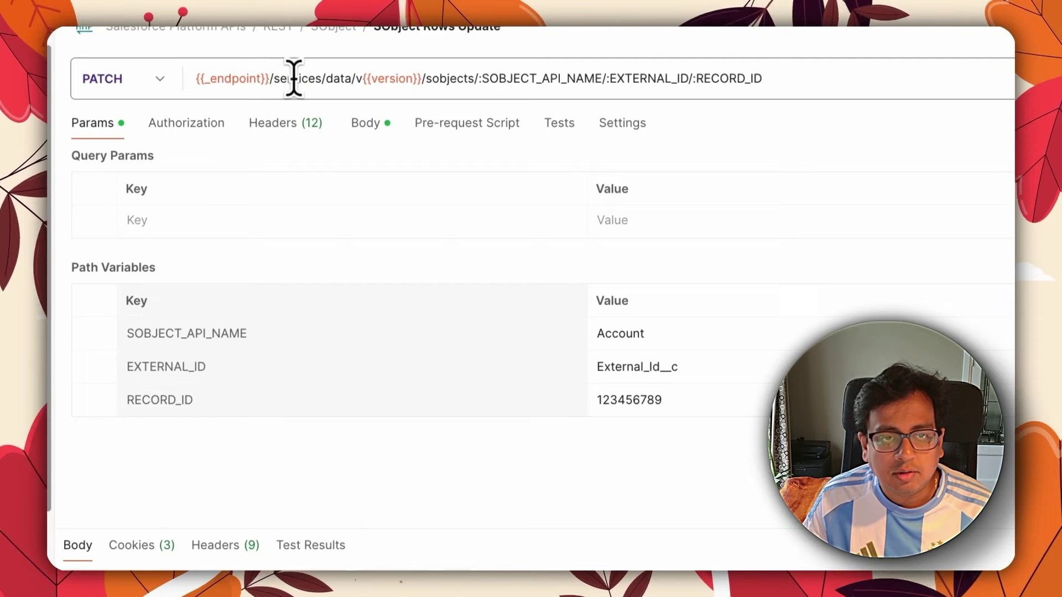
mouse_move(387, 78)
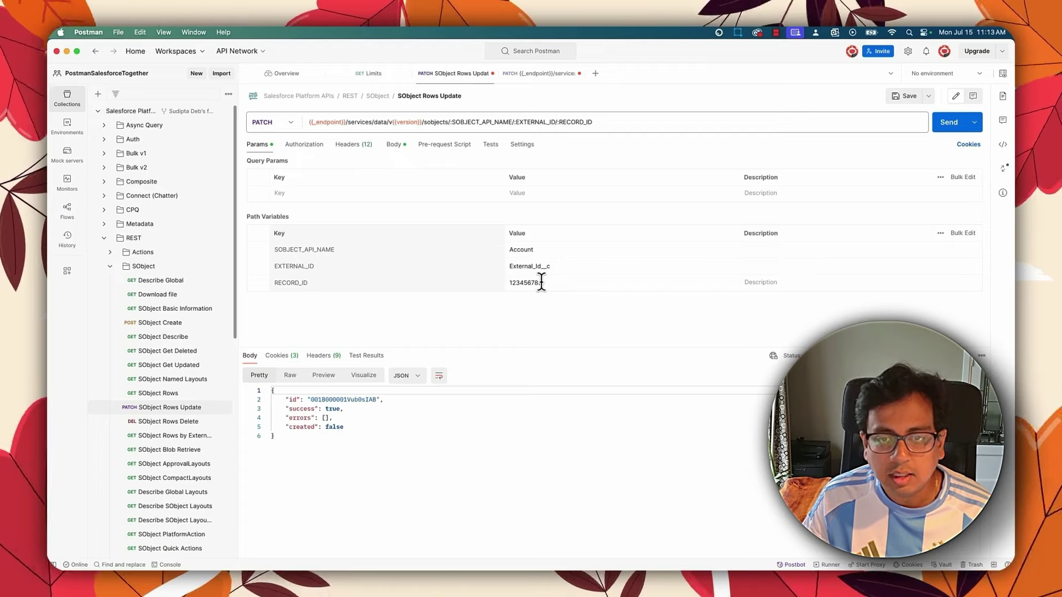
Replace the AccountNumber value in the PATCH request's raw JSON body with a new account number
left_click(394, 145)
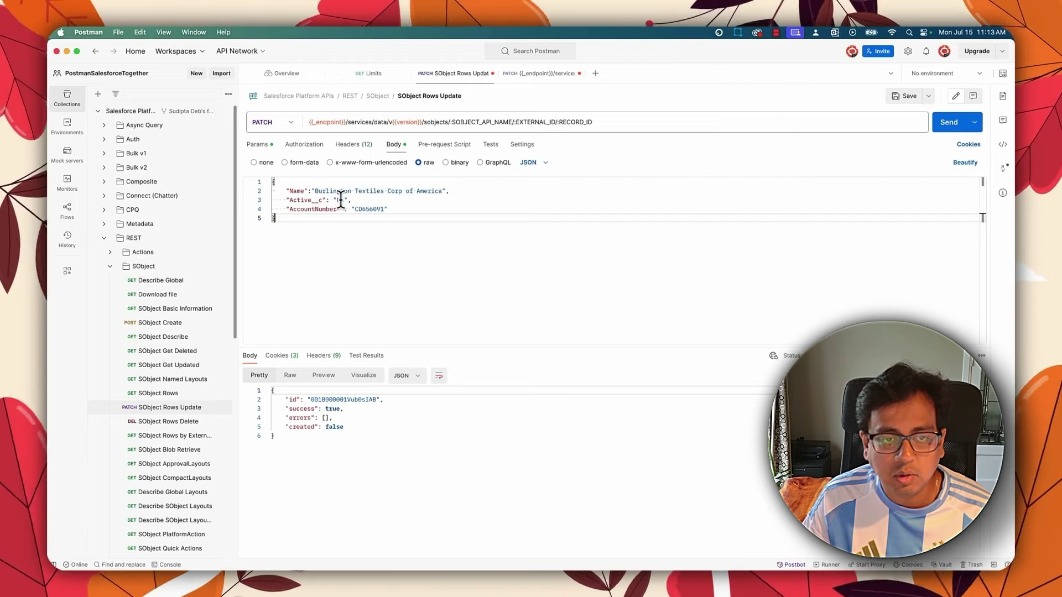
left_click_drag(365, 209, 385, 210)
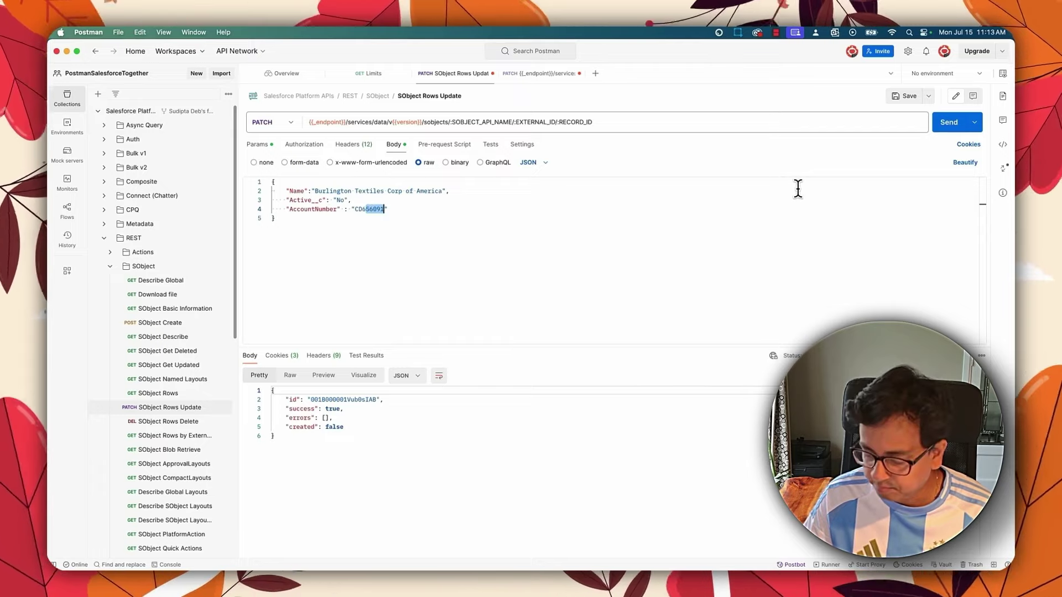
type("56092")
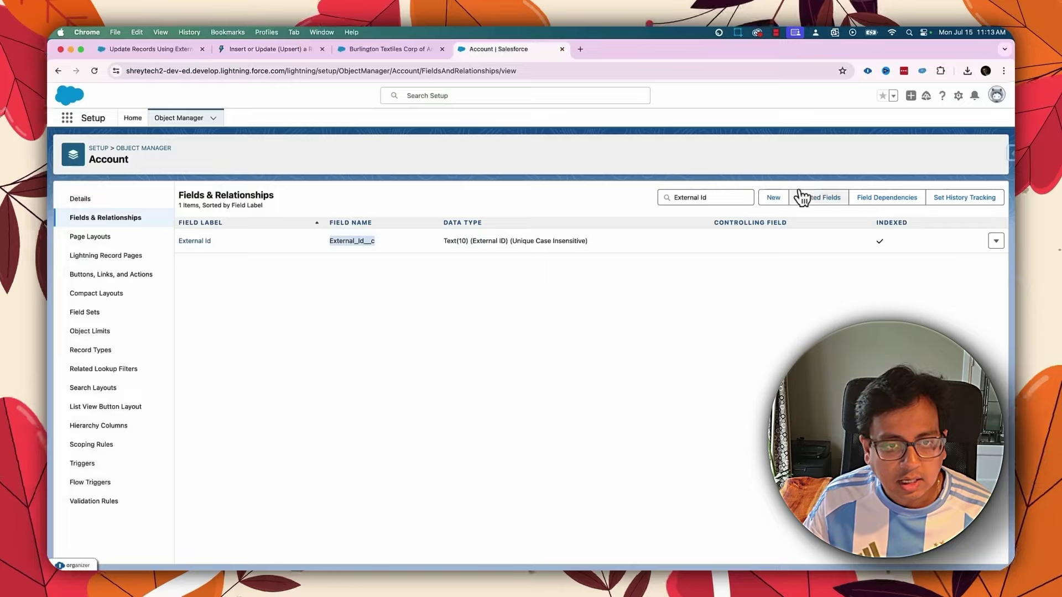
Compare the Burlington Textiles account's External Id in Salesforce with the RECORD_ID path variable and send the PATCH request from Postman
left_click(416, 49)
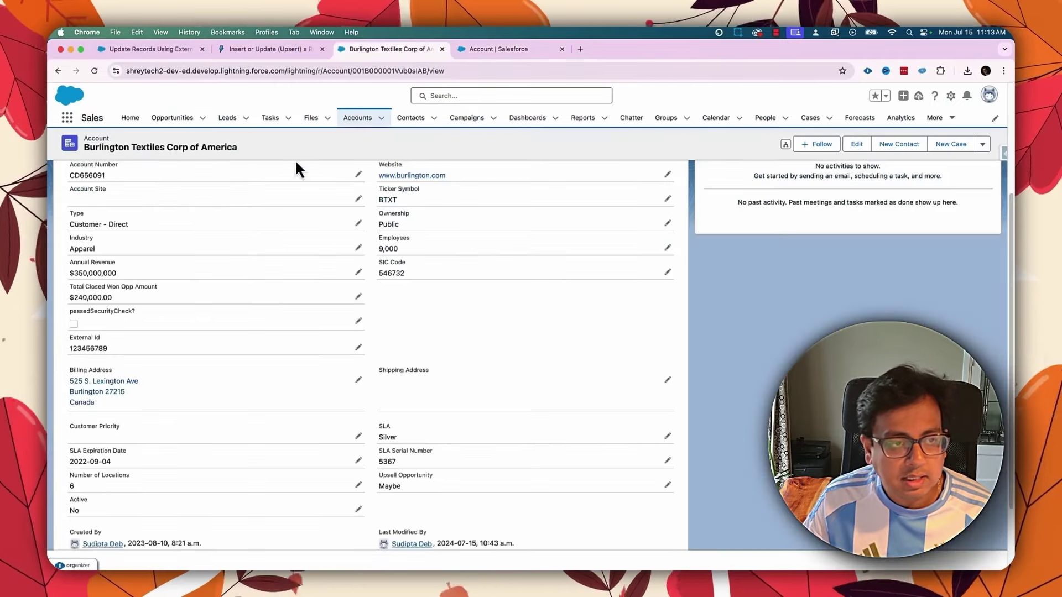
scroll(148, 264, "up", 1)
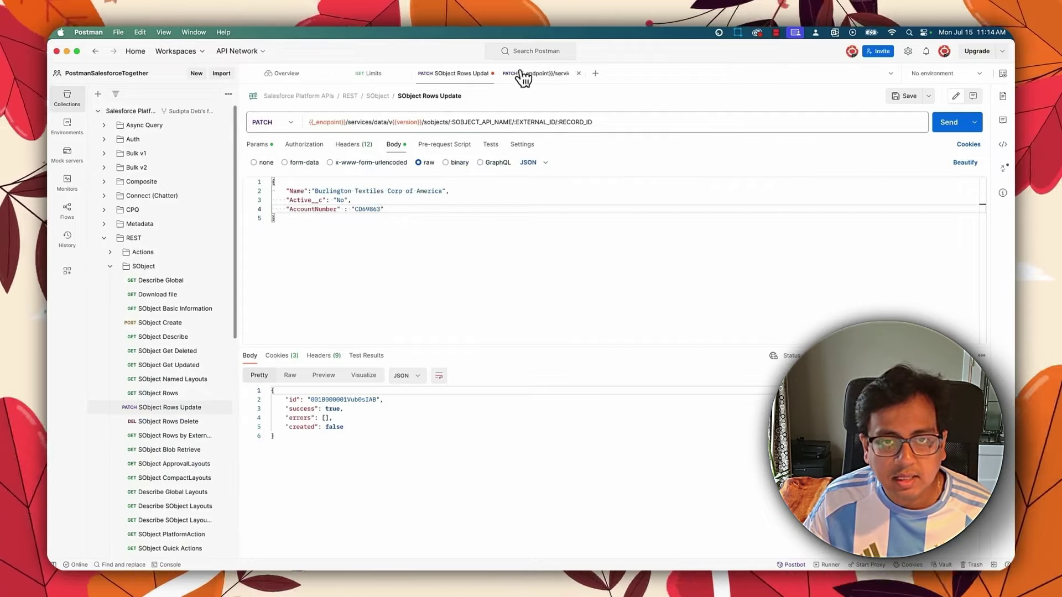
left_click(258, 144)
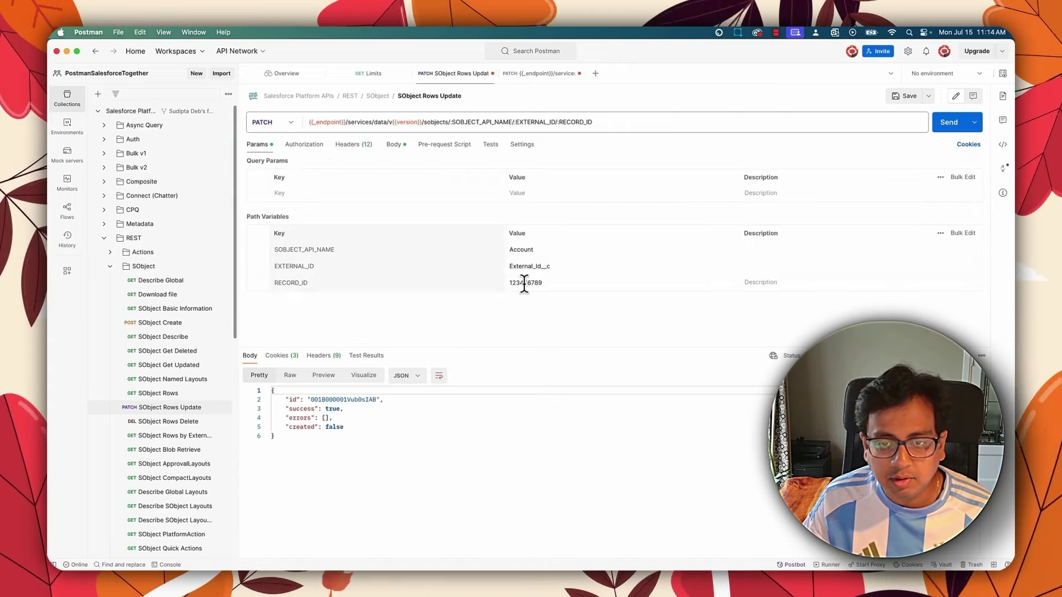
key("super+Tab")
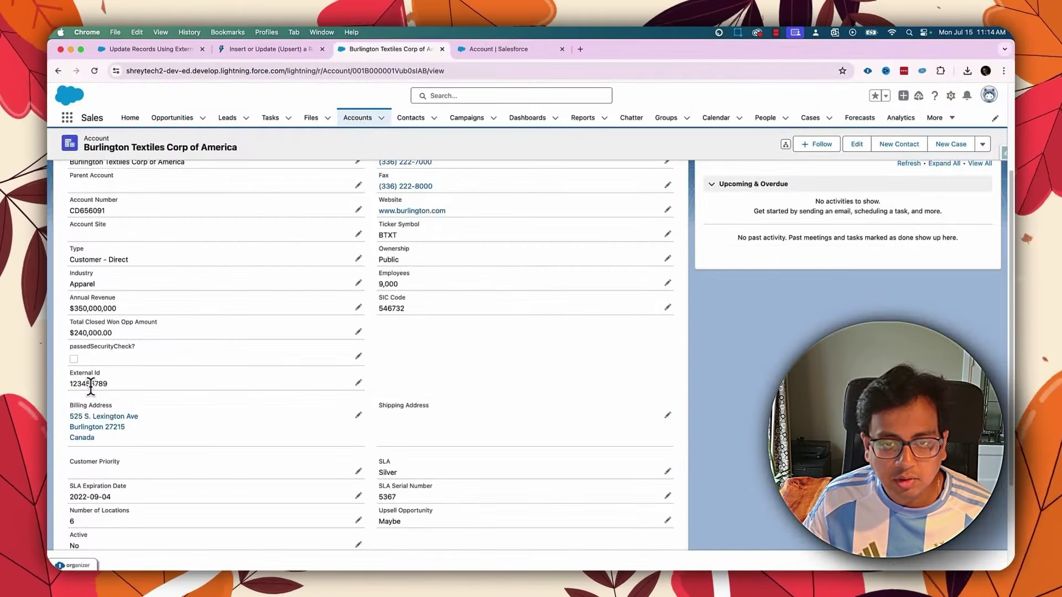
key("super+Tab")
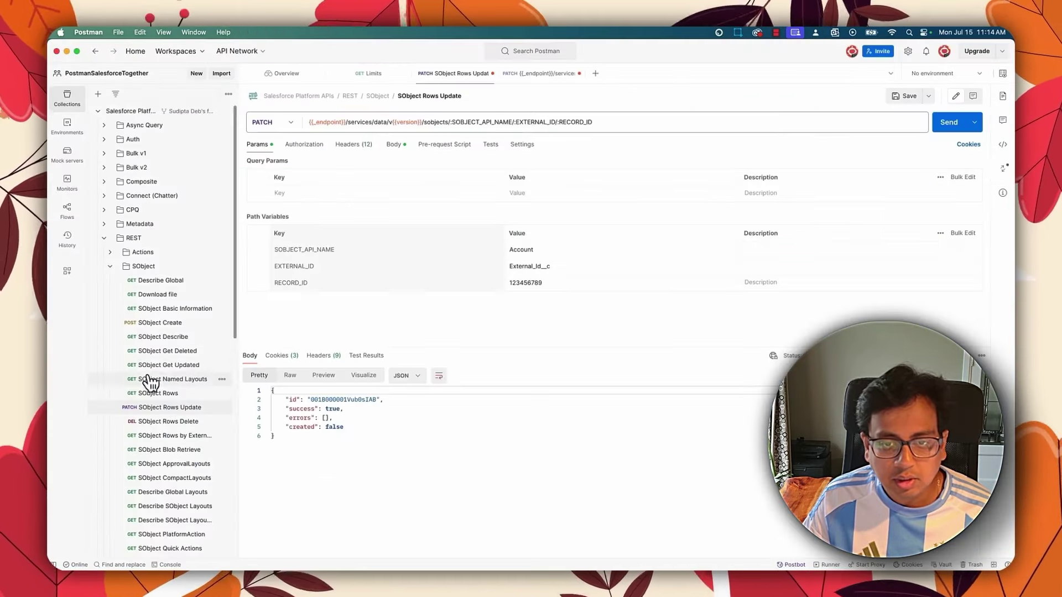
left_click(955, 124)
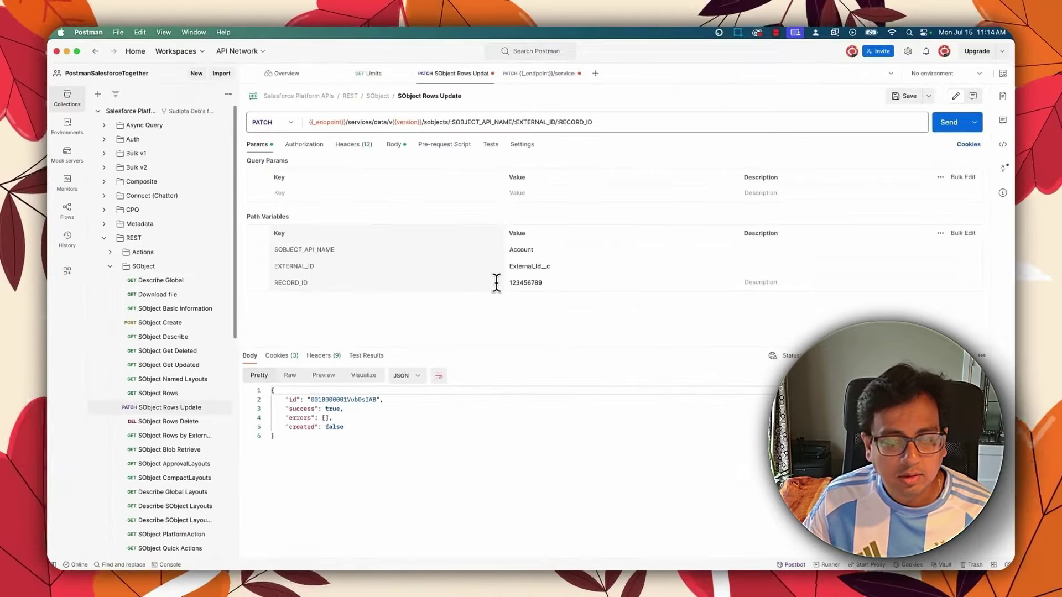
Reload the Burlington Textiles account in Salesforce and check the Account Number in its details
key("super+Tab")
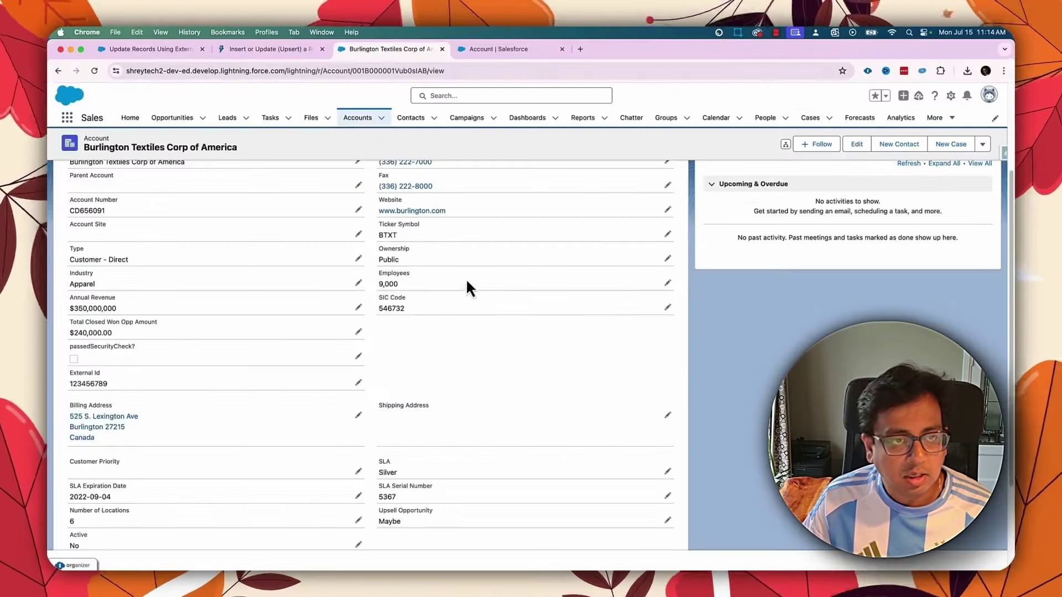
left_click(94, 71)
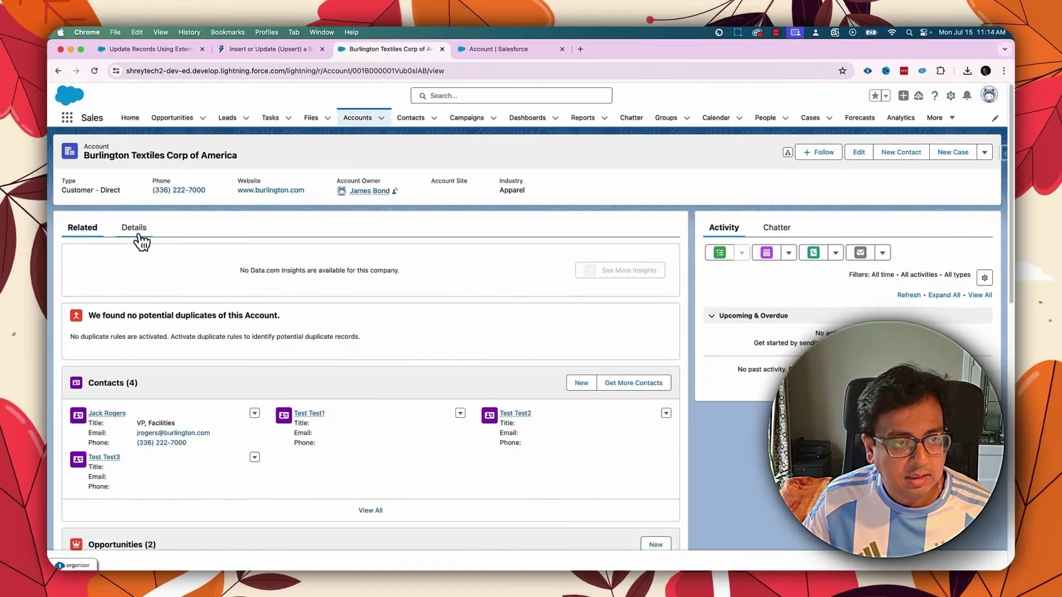
left_click(134, 228)
mouse_move(68, 343)
left_mouse_down()
mouse_move(52, 346)
mouse_move(83, 370)
mouse_move(132, 343)
mouse_move(127, 354)
left_mouse_up()
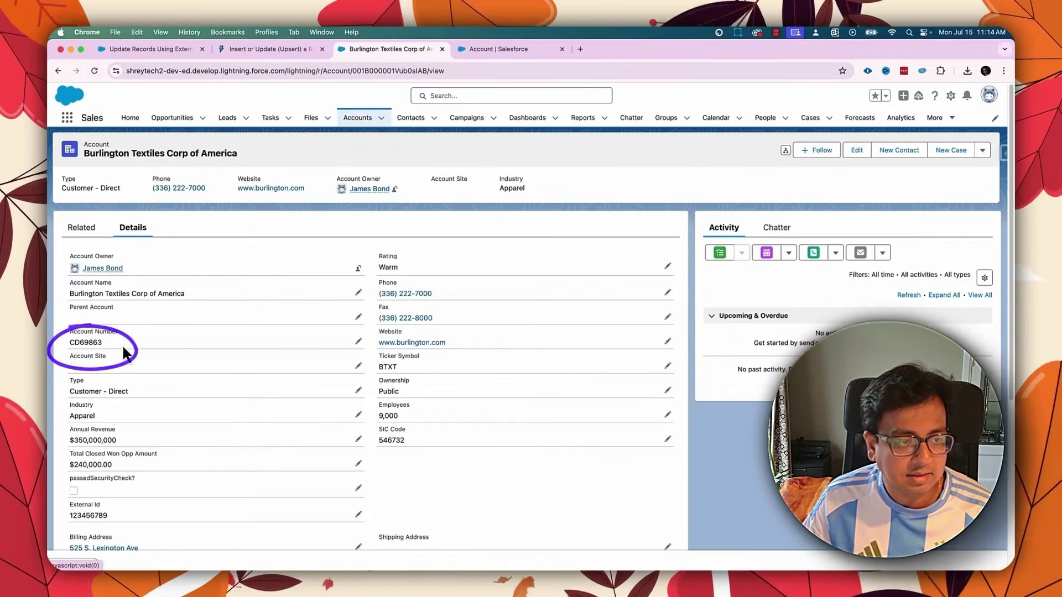
Return to Postman, review the request body, set the RECORD_ID path variable to 111 and send the PATCH request
key("super+Tab")
left_click(407, 146)
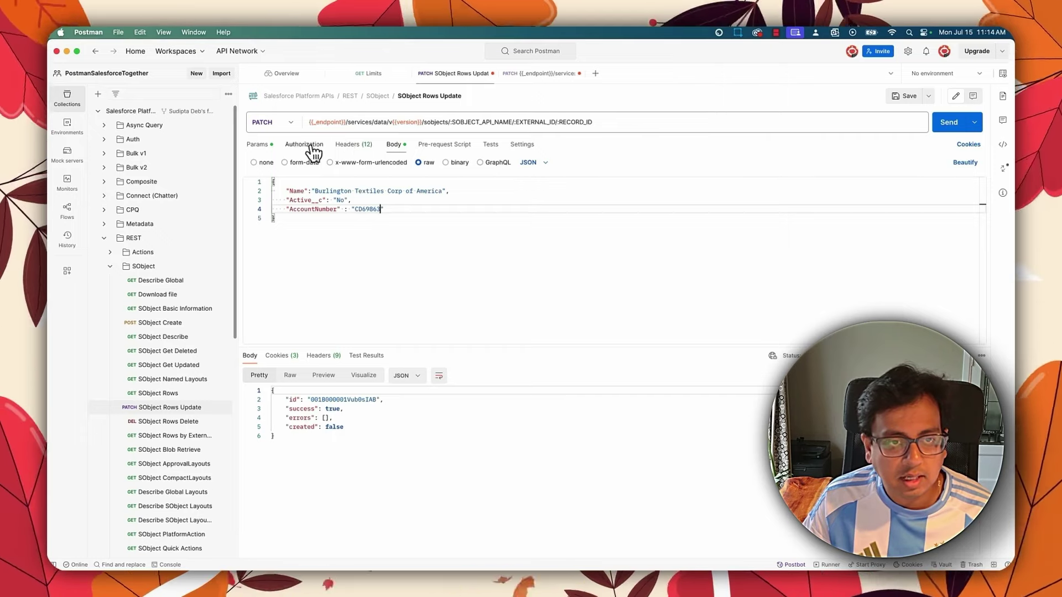
left_click(260, 144)
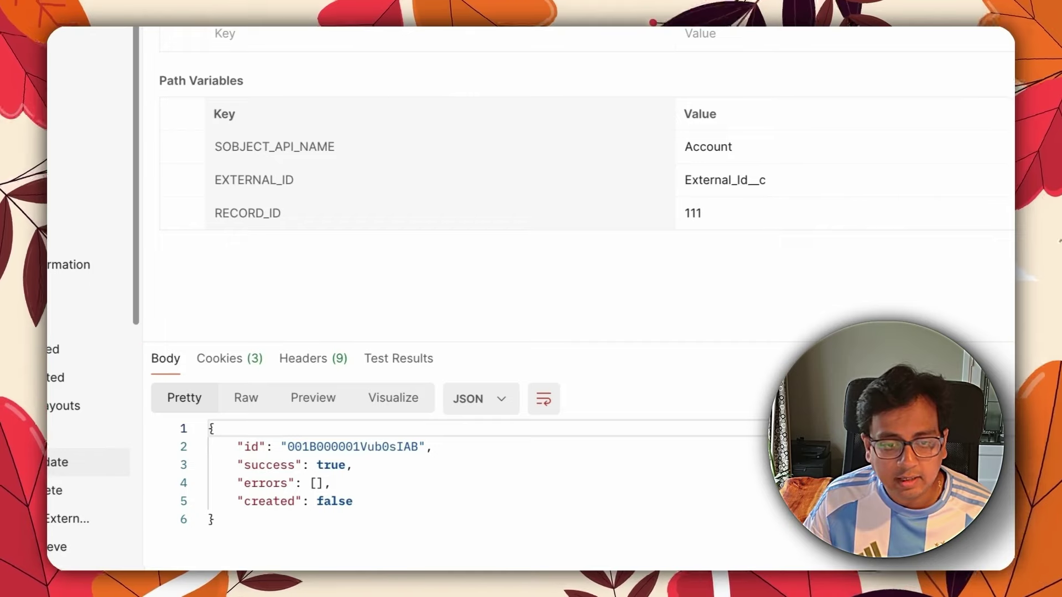
key("ctrl+Return")
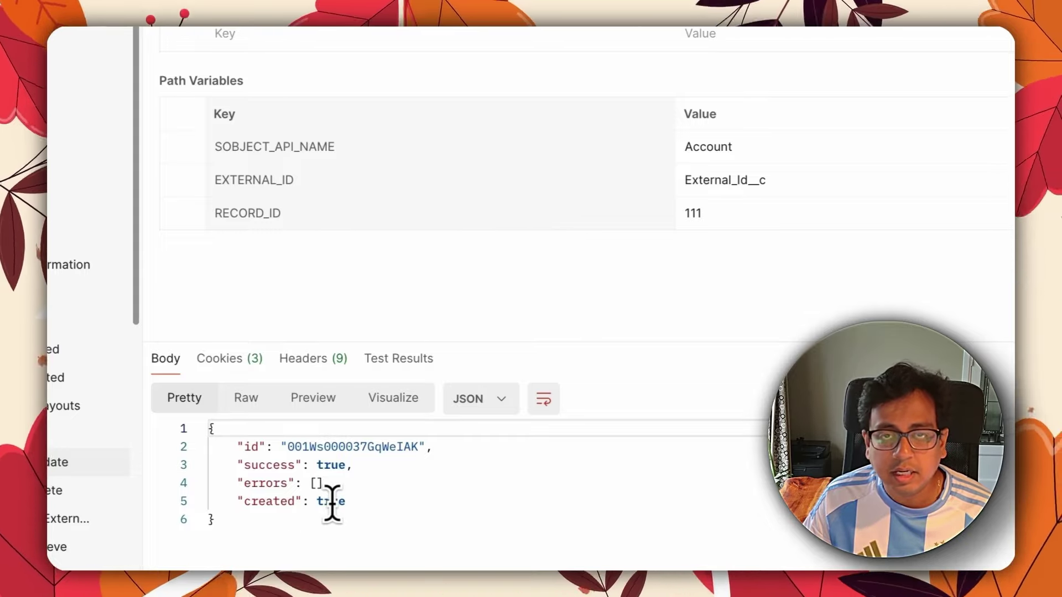
Open the second Burlington Textiles record from the Salesforce accounts list and check its Account Number and External Id
key("super+Tab")
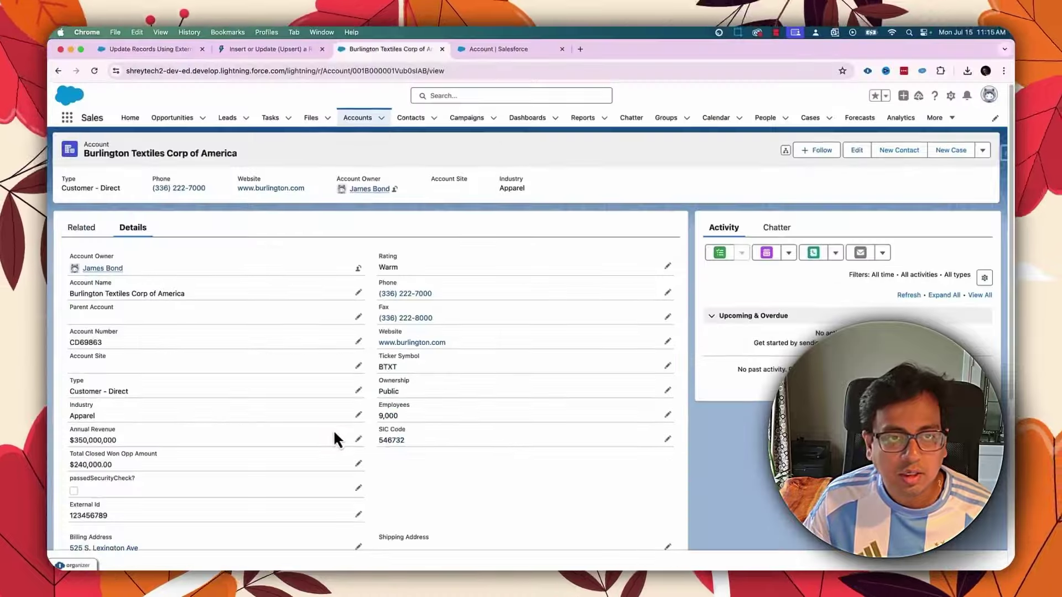
left_click(357, 117)
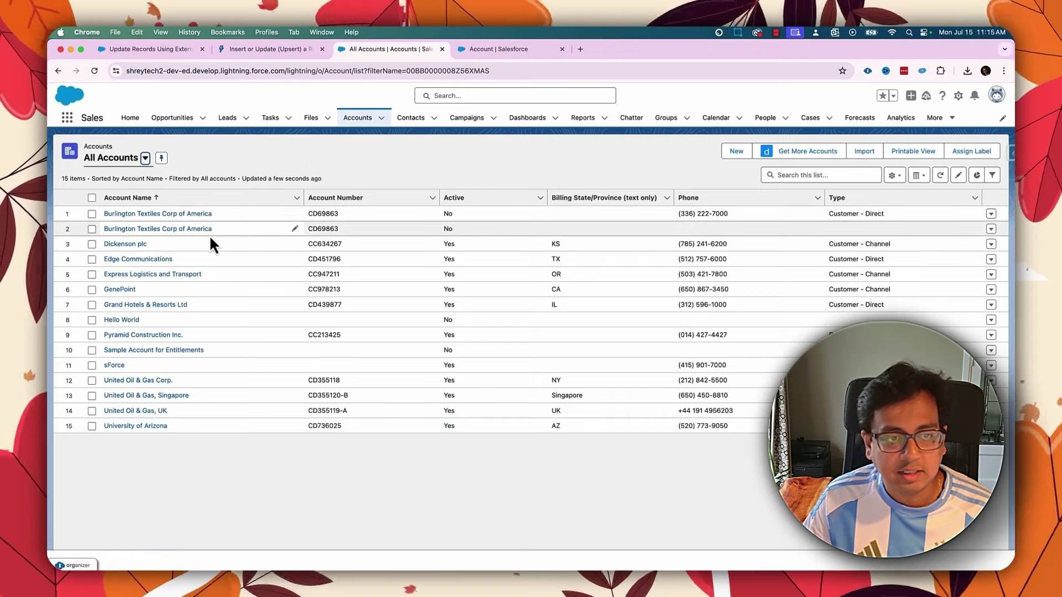
left_click(211, 231)
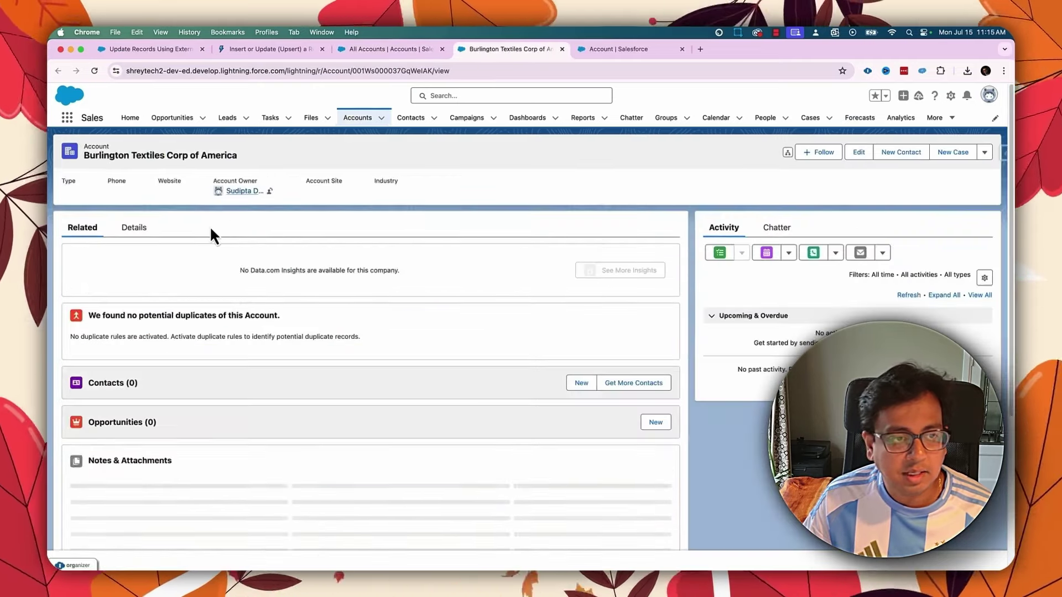
left_click(139, 229)
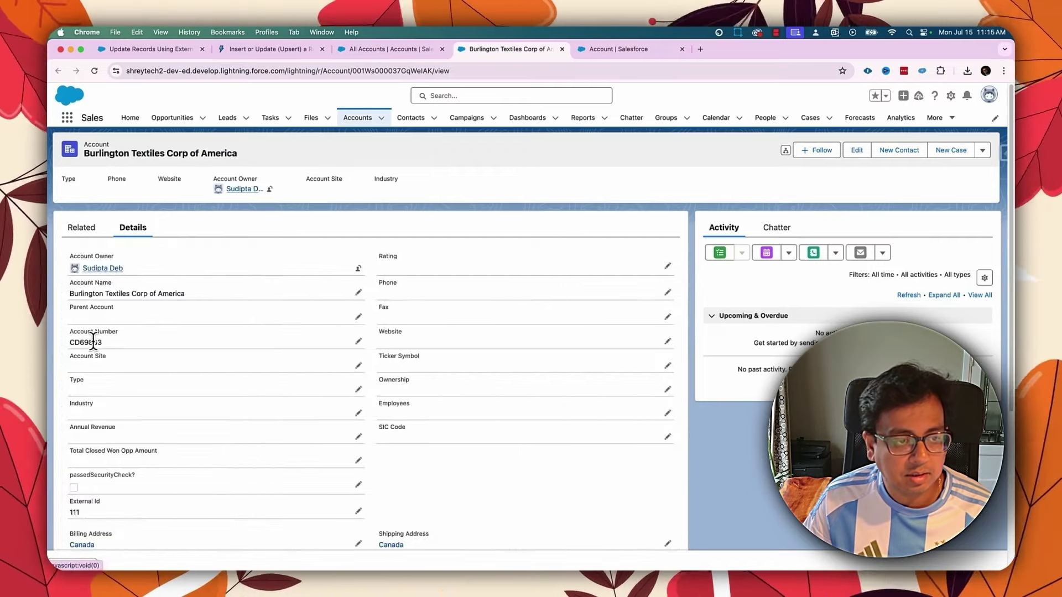
scroll(107, 342, "down", 3)
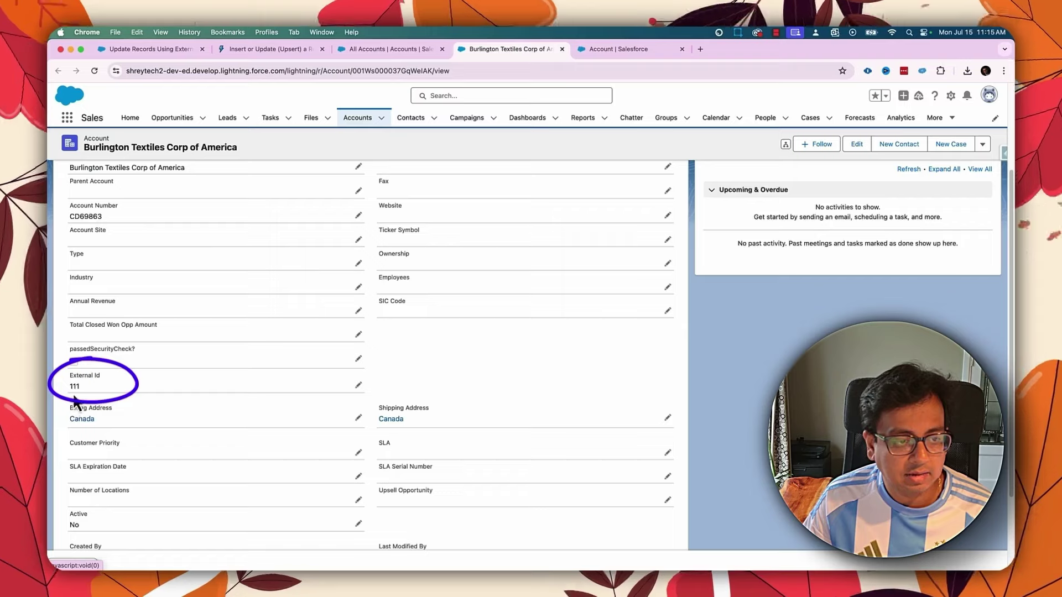
scroll(166, 397, "up", 3)
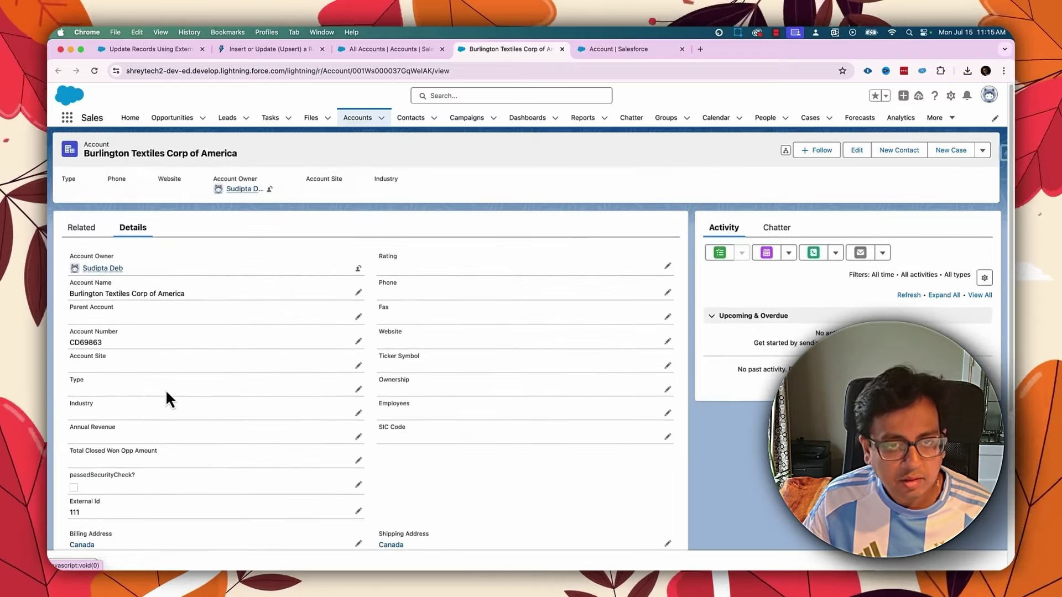
Review the request URL in Postman and read about the updateOnly parameter in the Salesforce release notes and REST API Developer Guide
key("super+Tab")
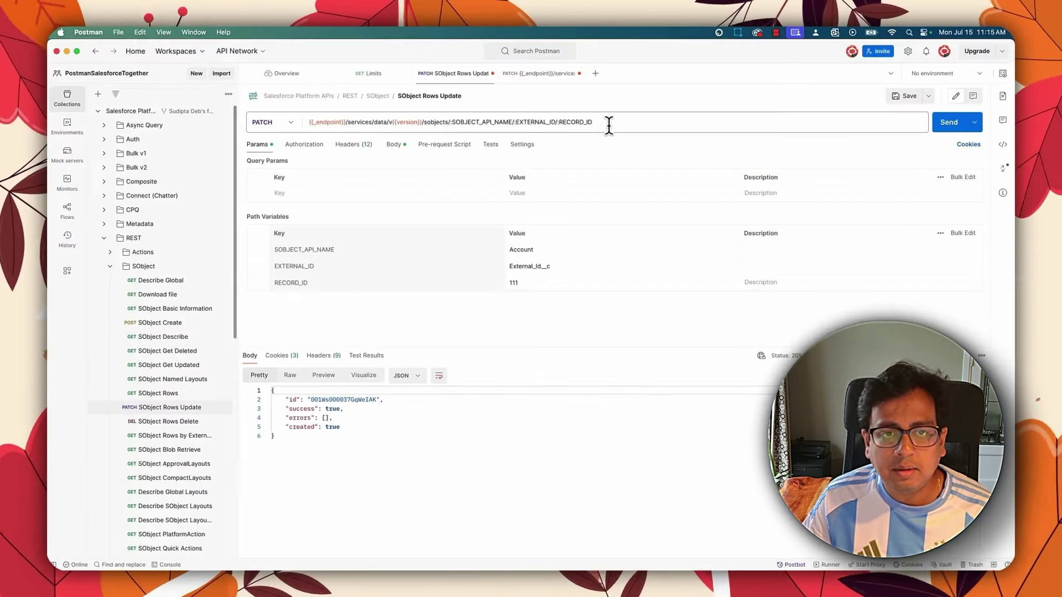
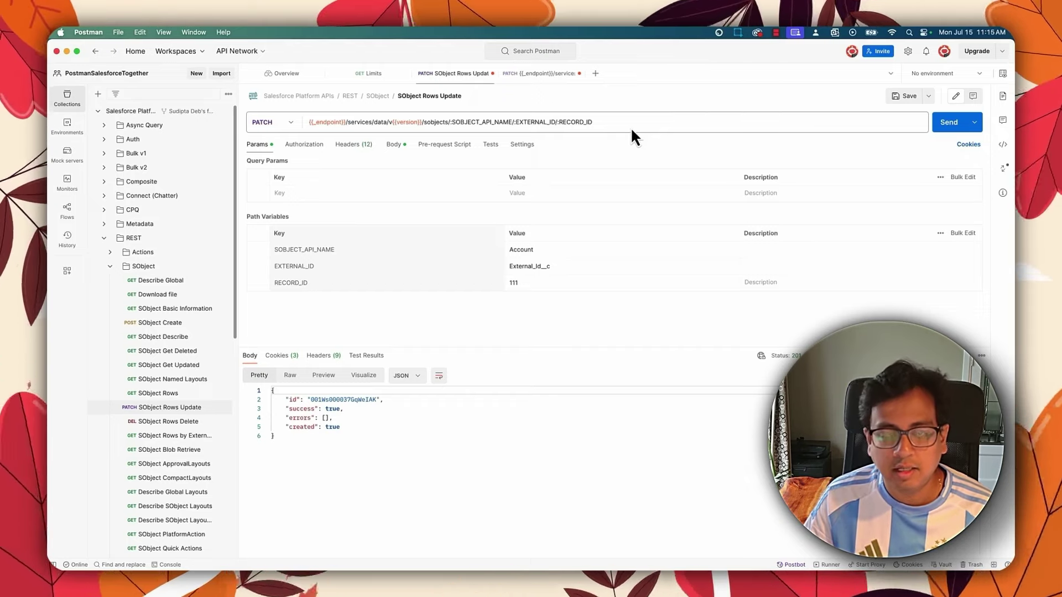
key("super+Tab")
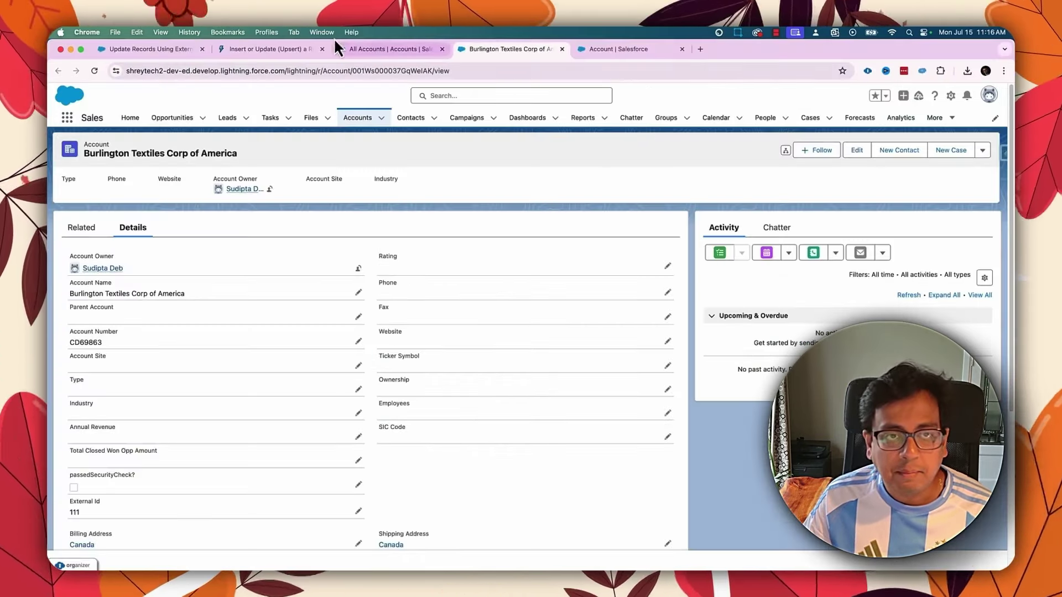
left_click(171, 52)
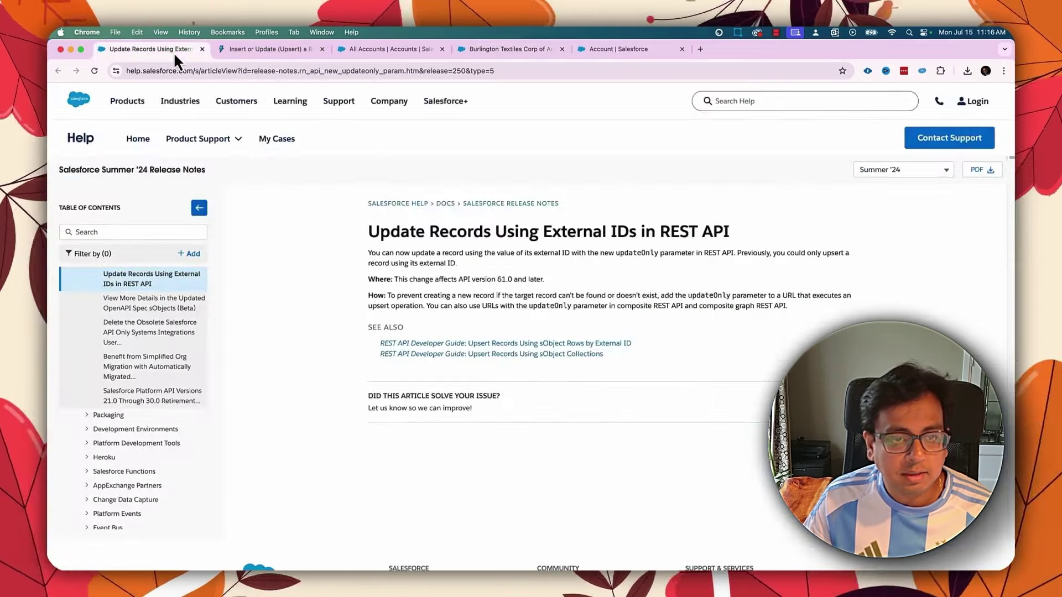
left_click(271, 55)
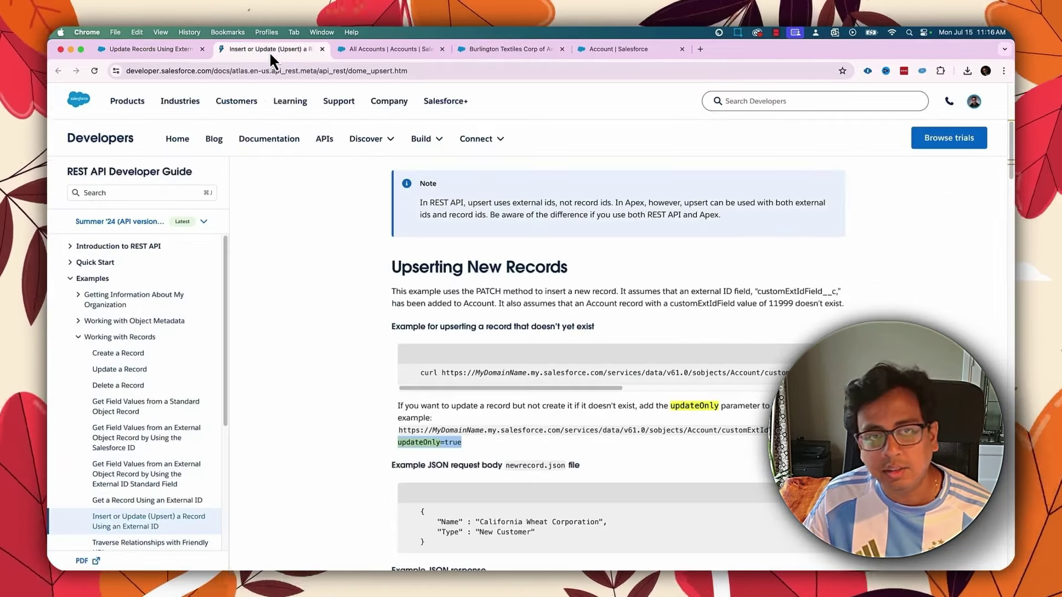
scroll(784, 314, "down", 5)
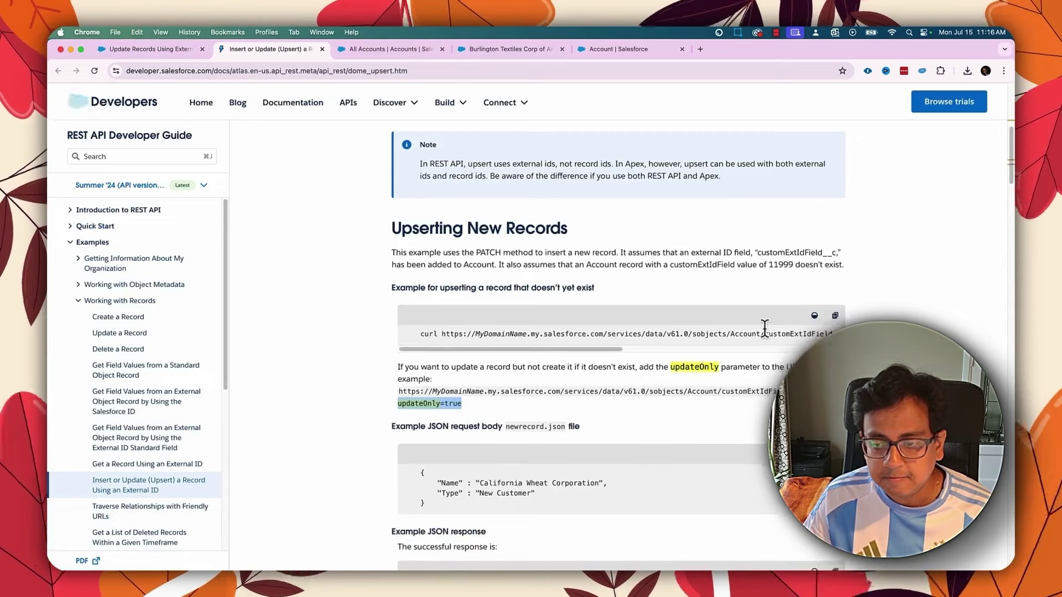
Switch to Postman and append the query parameter ?updateOnly=true to the PATCH request URL
left_click(835, 254)
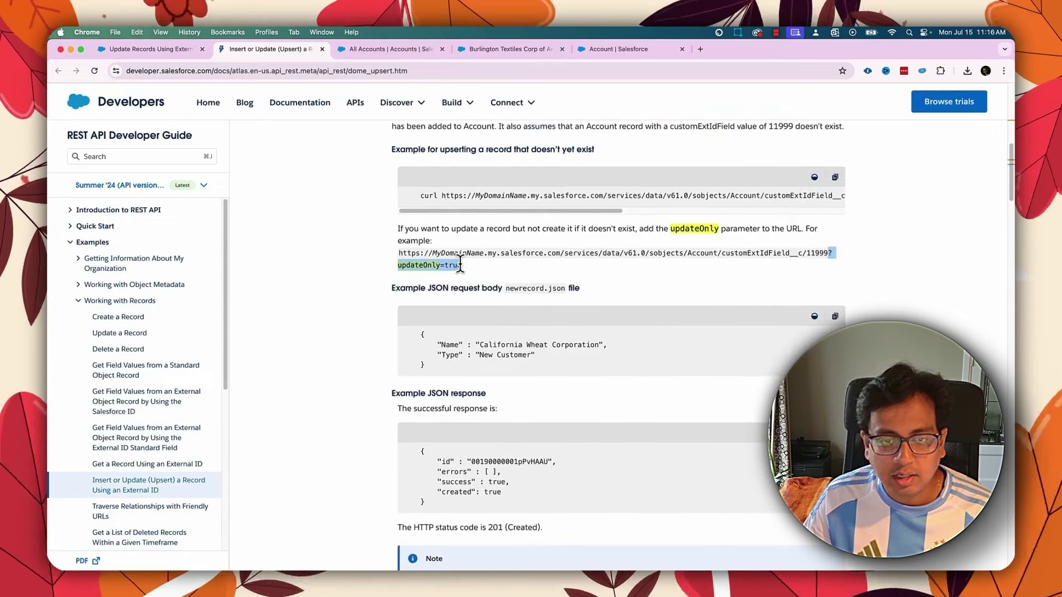
key("super+Tab")
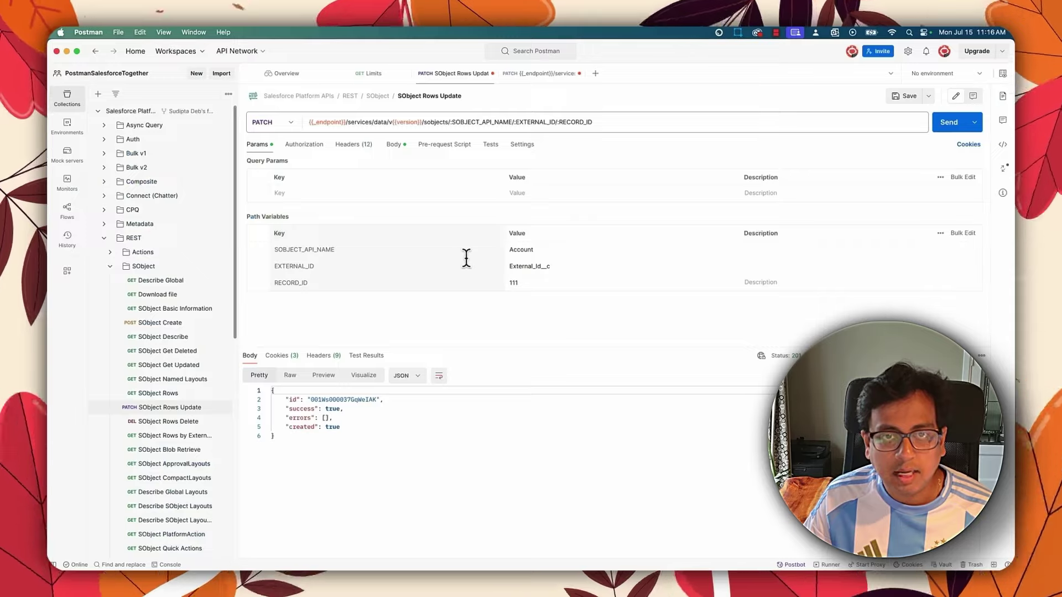
left_click(611, 118)
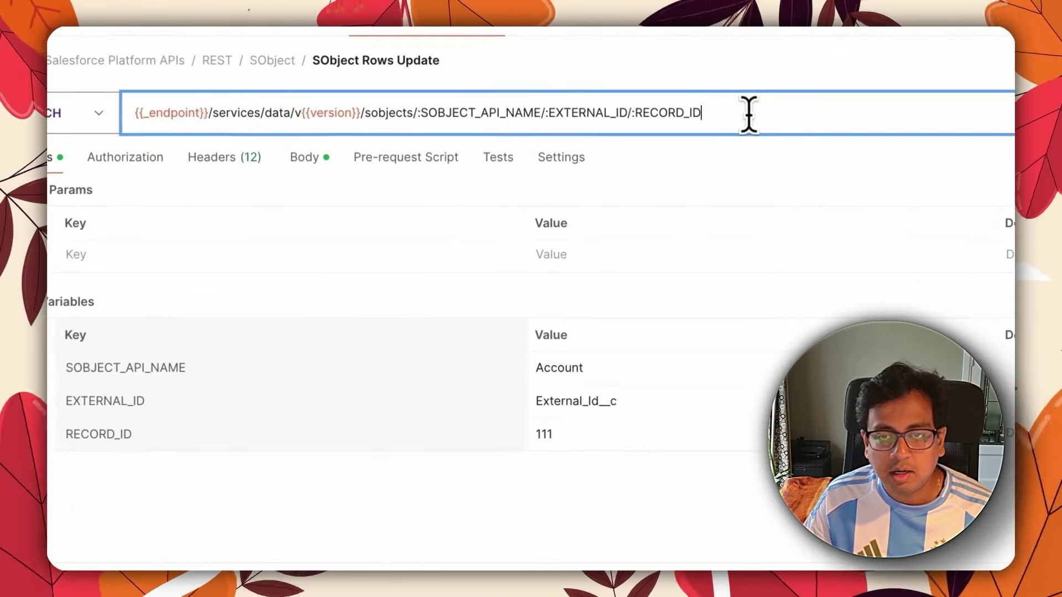
type("?updateOnly=true")
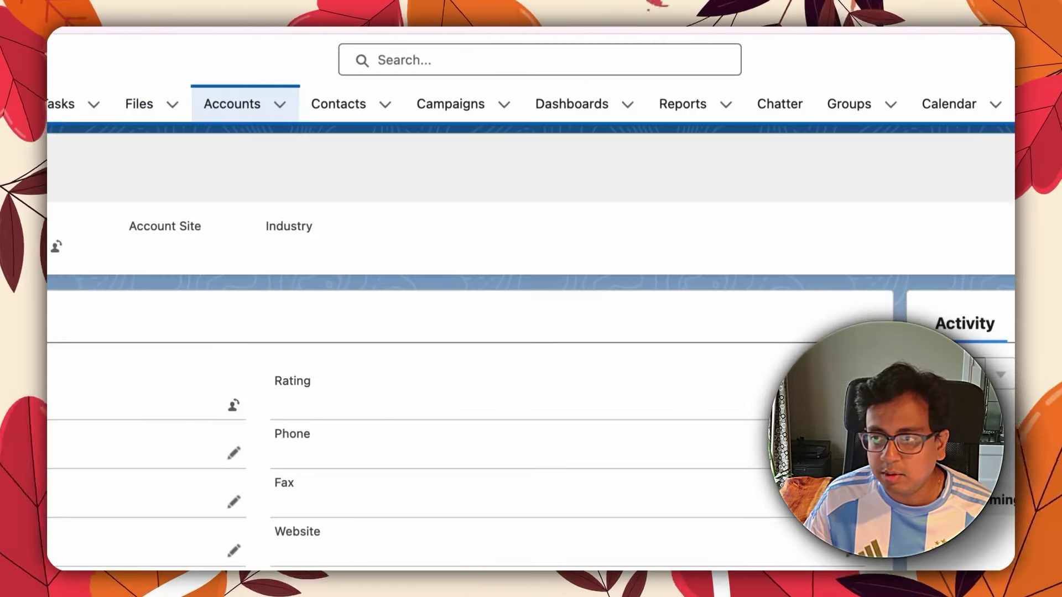
Delete the Burlington Textiles account with External Id 111 in Salesforce, and send the updateOnly PATCH request in Postman
left_click(942, 220)
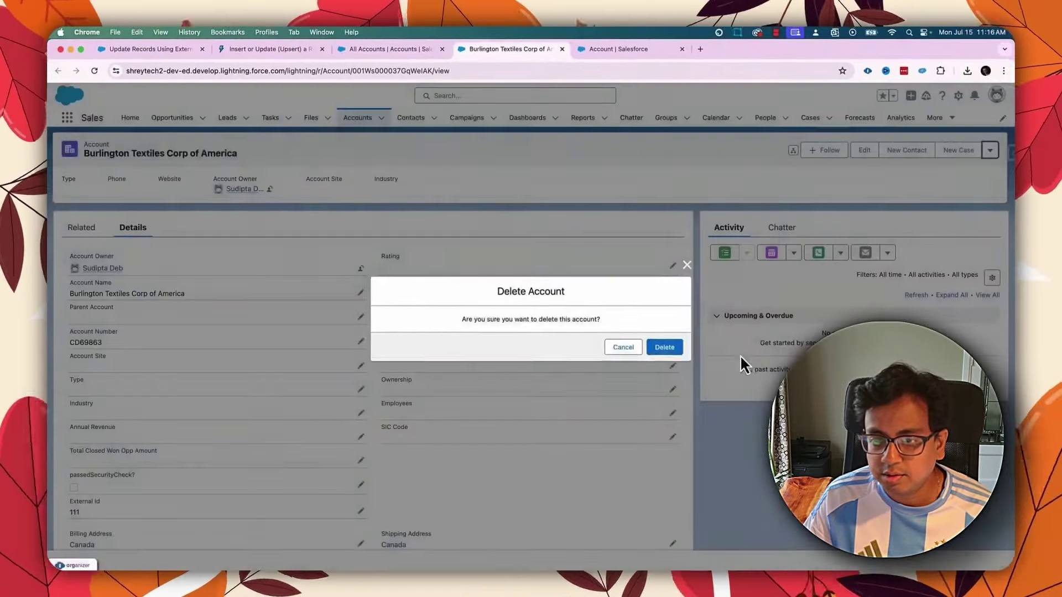
left_click(666, 348)
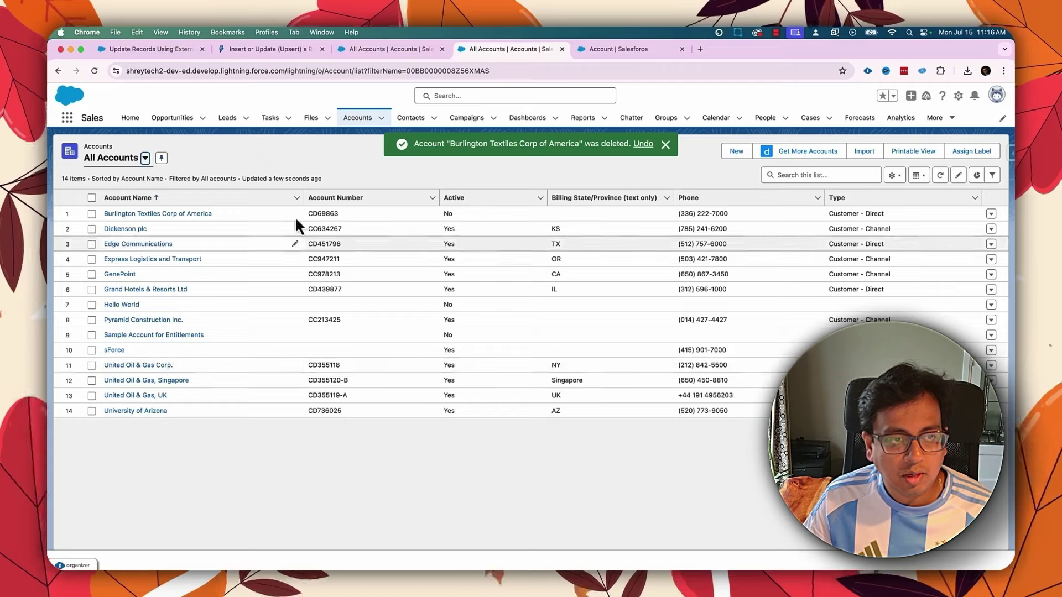
key("super+Tab")
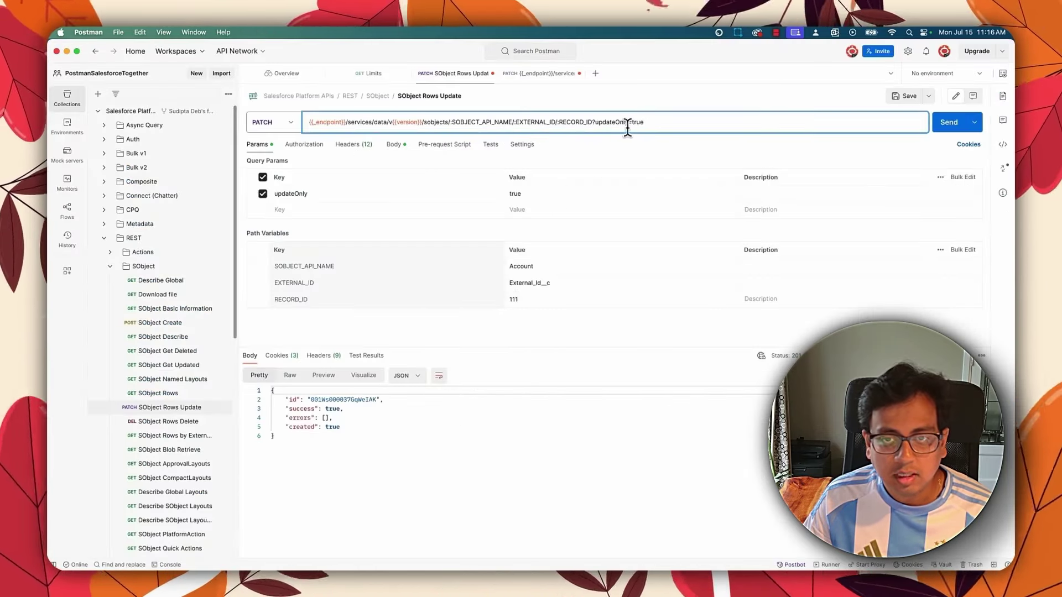
left_click(959, 131)
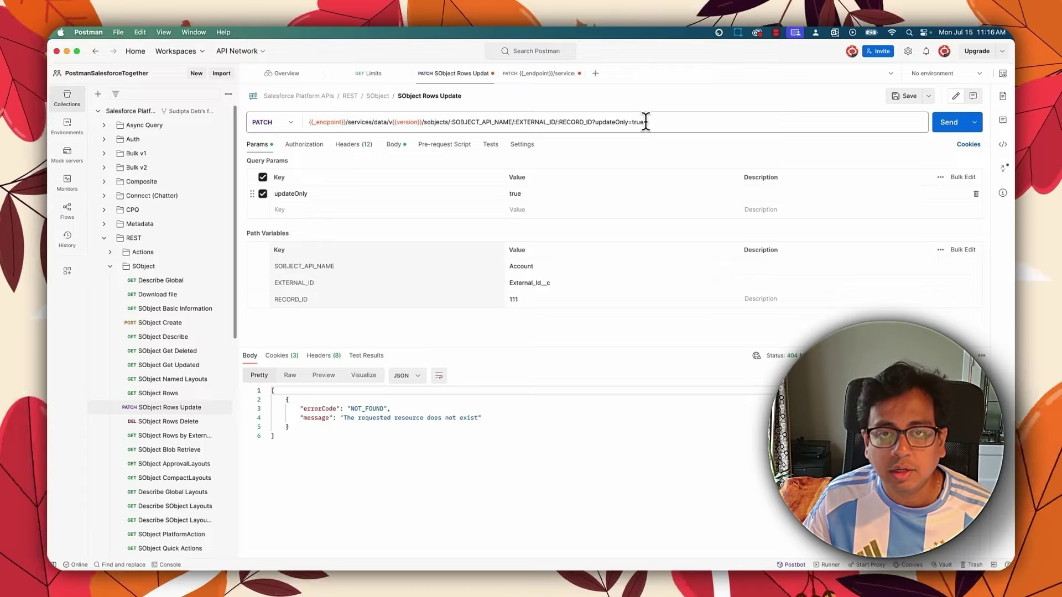
Open the remaining Burlington Textiles account in Salesforce and copy the External Id value from its details
key("super+Tab")
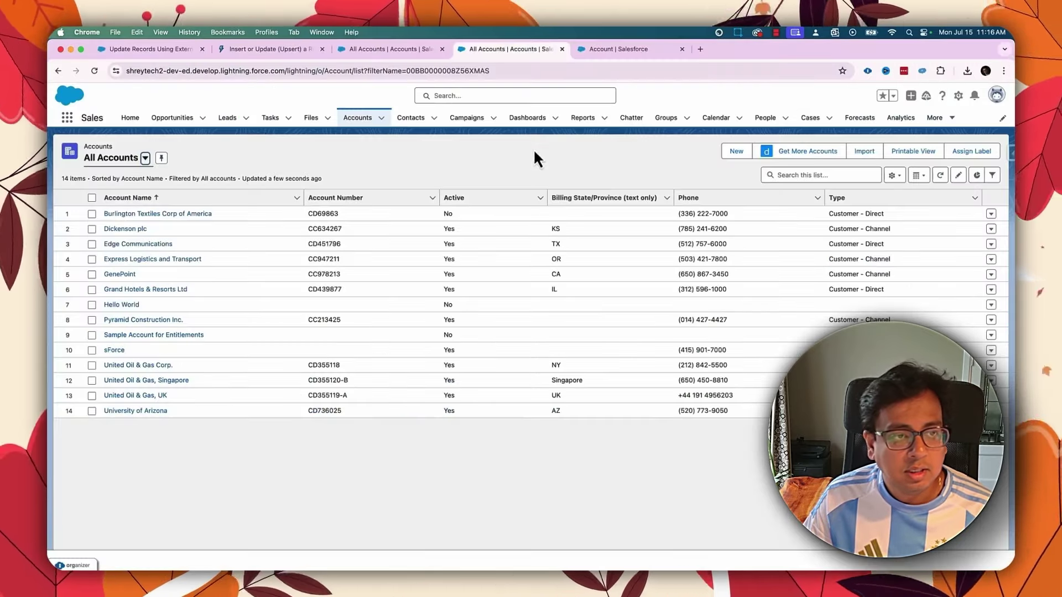
left_click(187, 214)
left_click(133, 227)
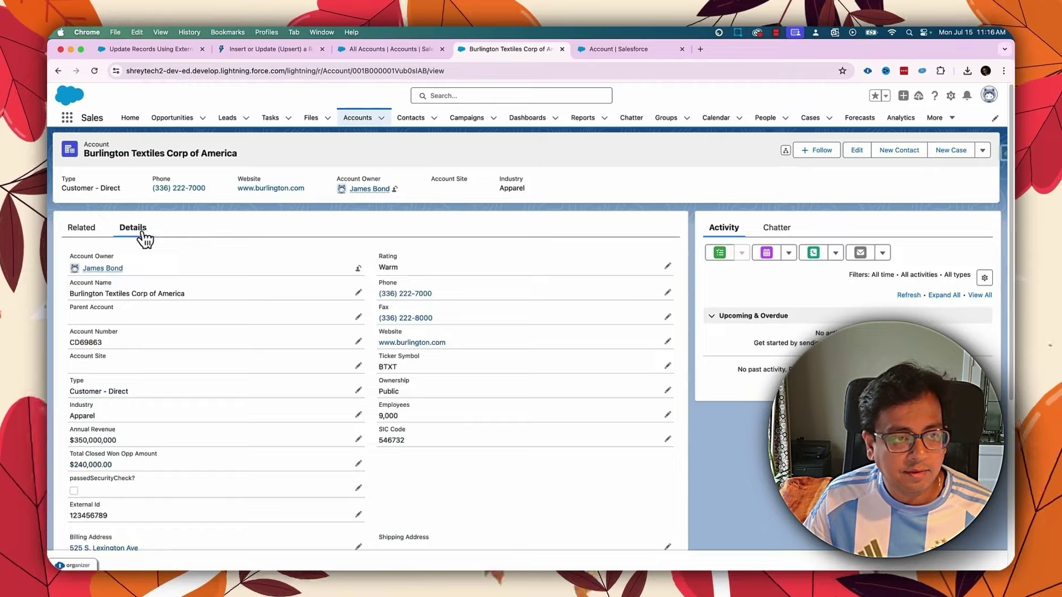
scroll(232, 267, "down", 2)
scroll(104, 484, "down", 3)
scroll(118, 488, "down", 1)
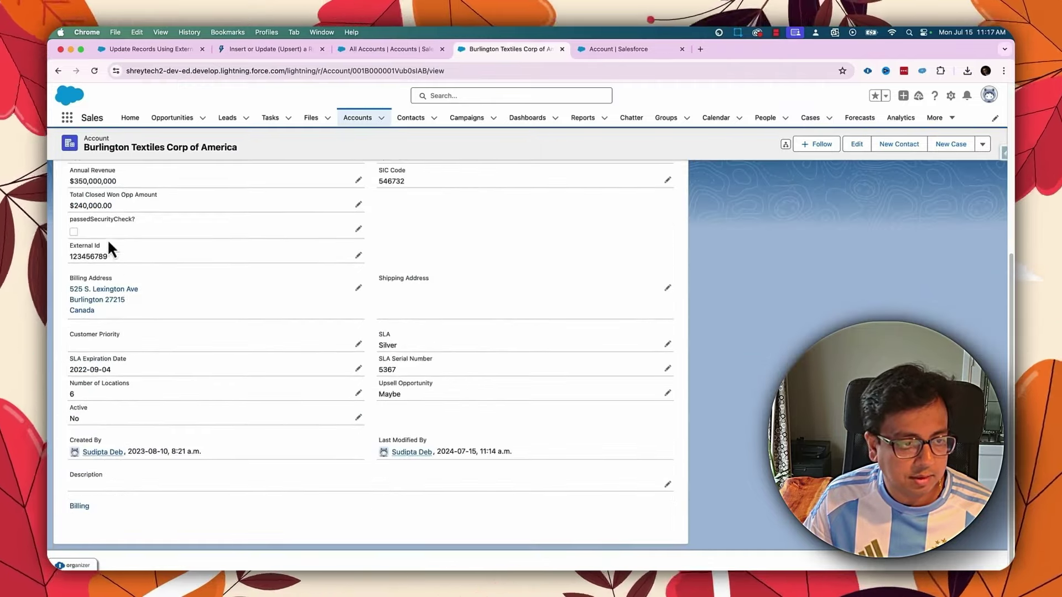
double_click(98, 256)
left_click_drag(116, 267, 80, 267)
key("super+c")
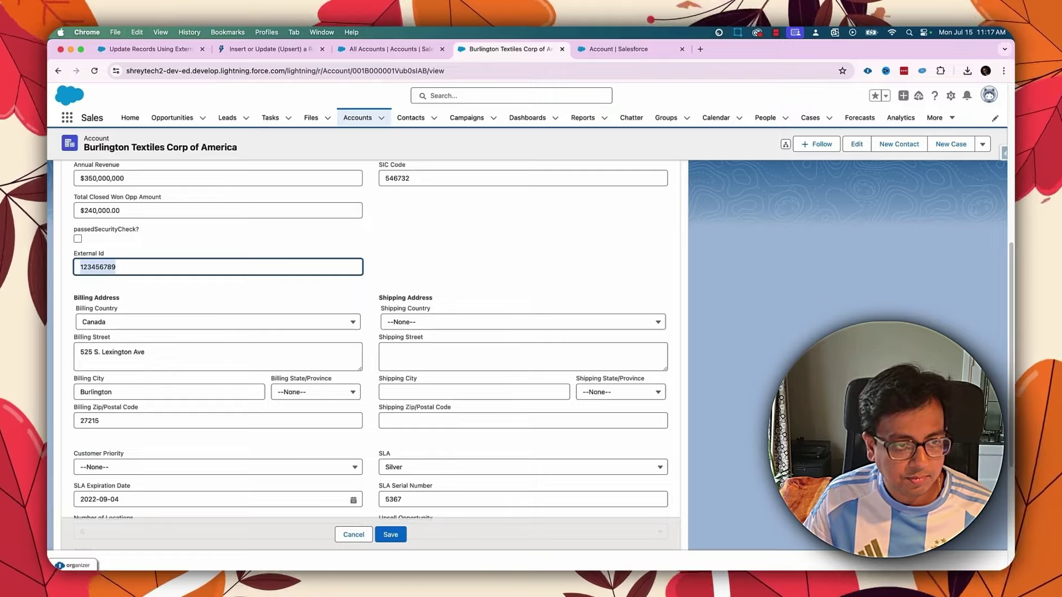
Replace the RECORD_ID path variable in Postman with the copied External Id
key("super+Tab")
left_click(513, 300)
key("super+v")
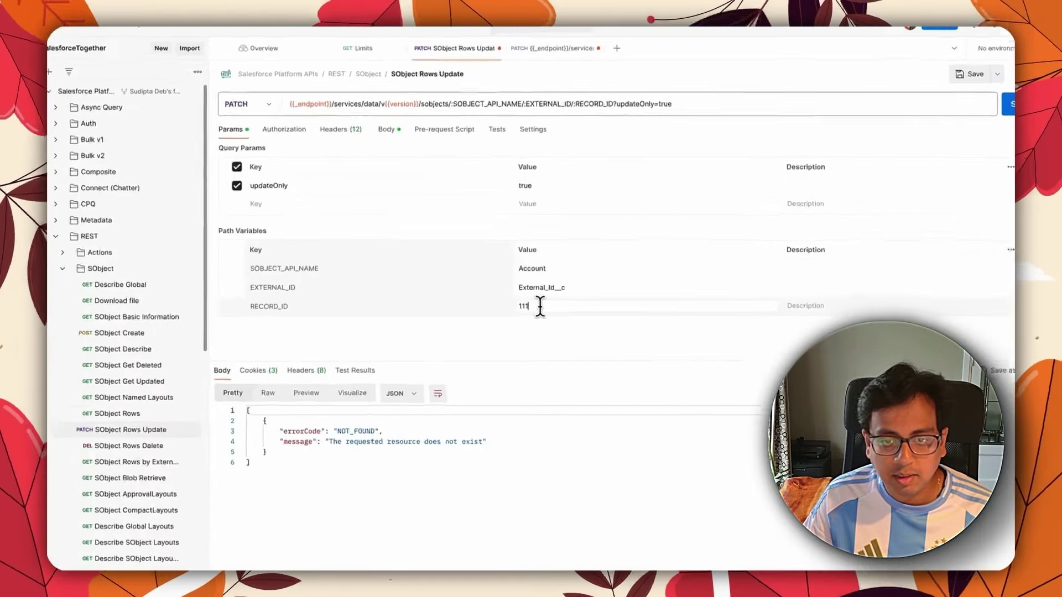
Enter a new account number for AccountNumber in the JSON request body and send the PATCH request with updateOnly enabled
left_click(345, 40)
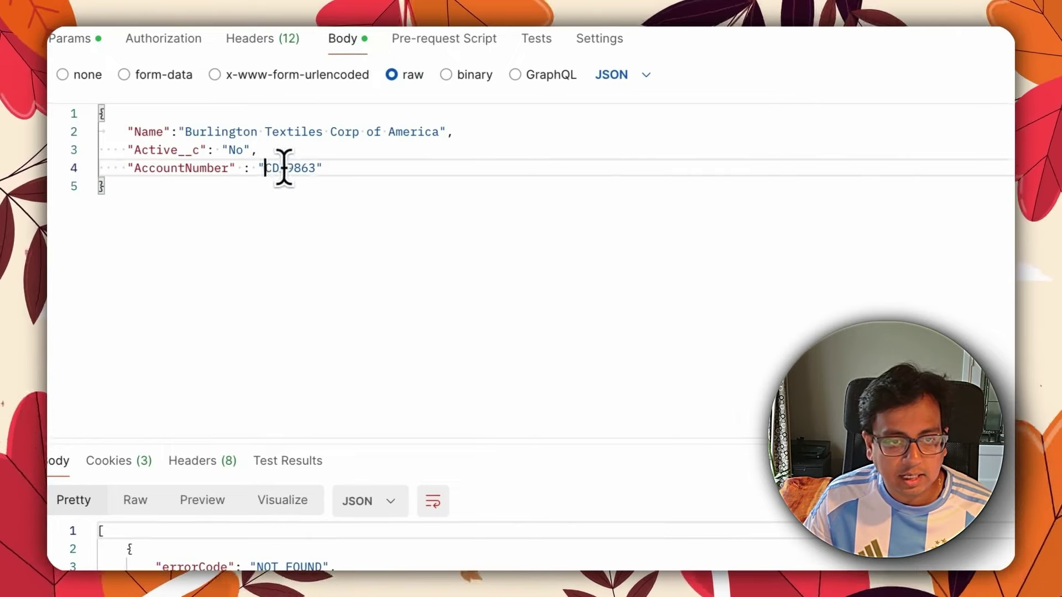
left_click_drag(265, 168, 310, 166)
type("ABCD12345")
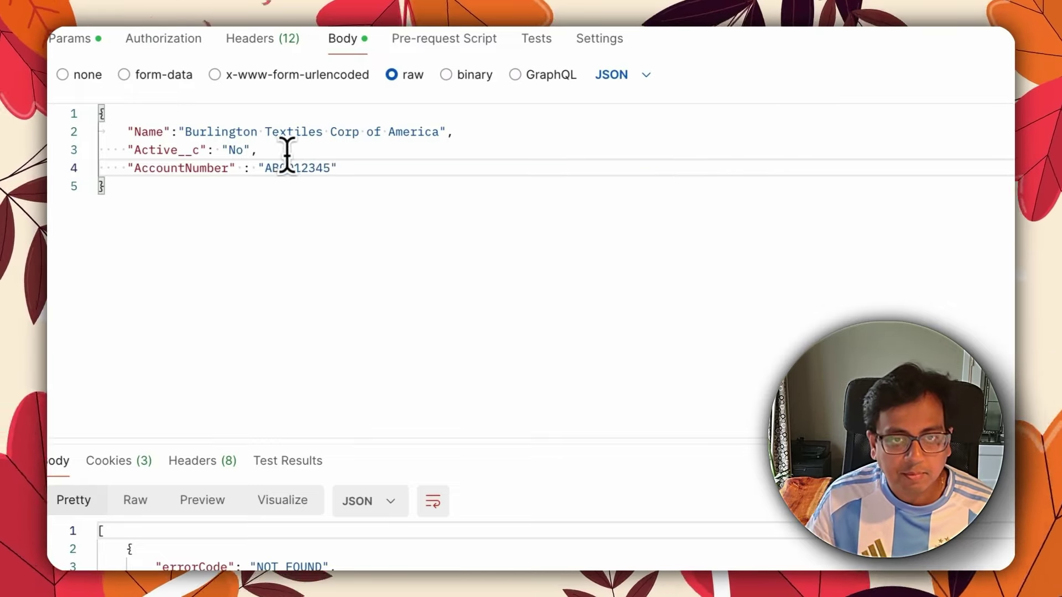
left_click(55, 41)
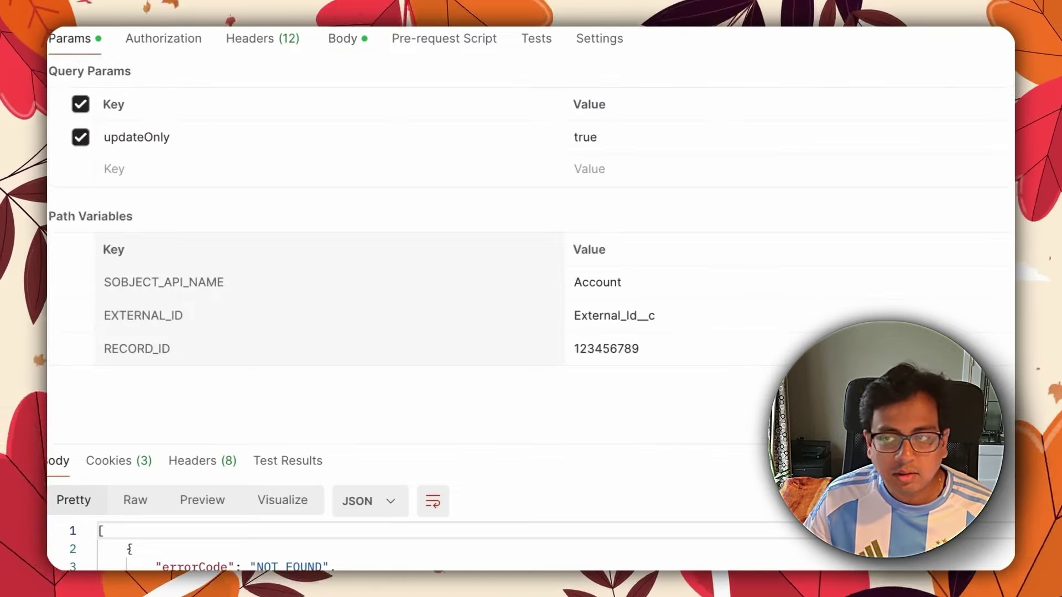
key("ctrl+Return")
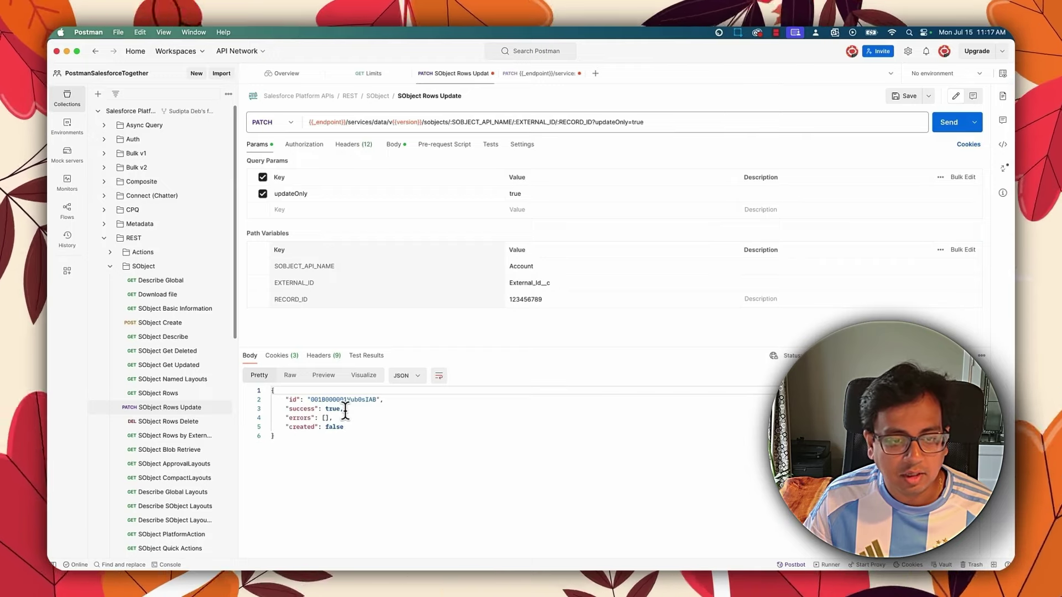
Return to Salesforce, cancel the open record edit, reload the Burlington Textiles account and check the Account Number in its details
key("super+Tab")
left_click(354, 535)
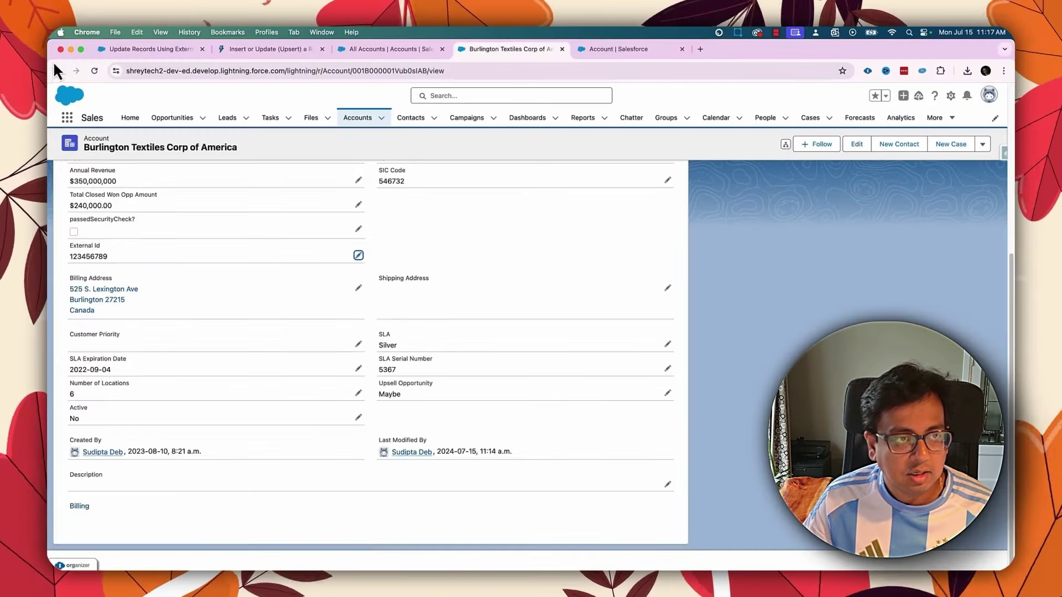
left_click(94, 70)
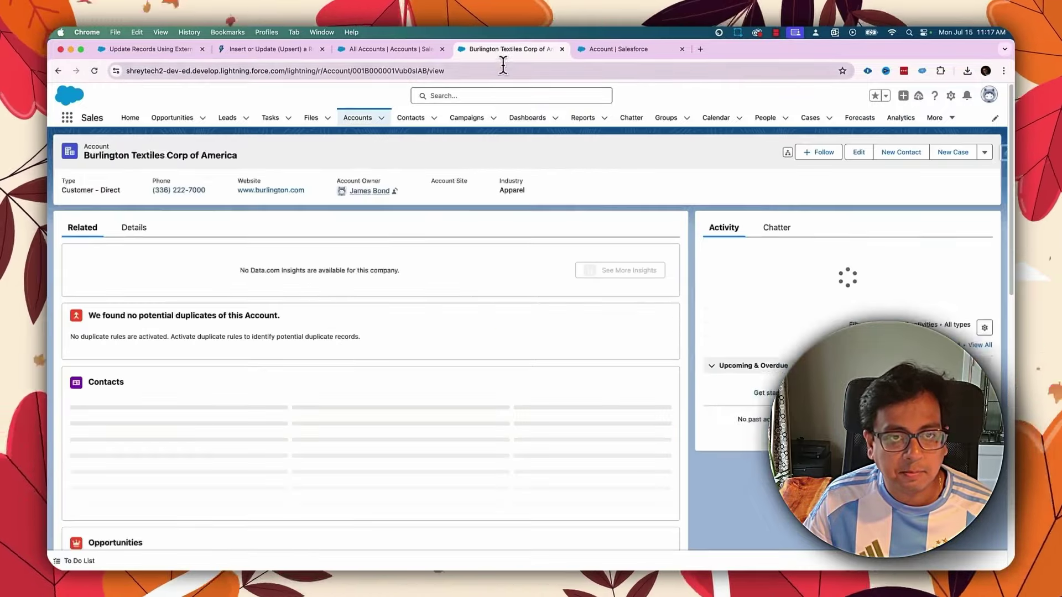
left_click(133, 237)
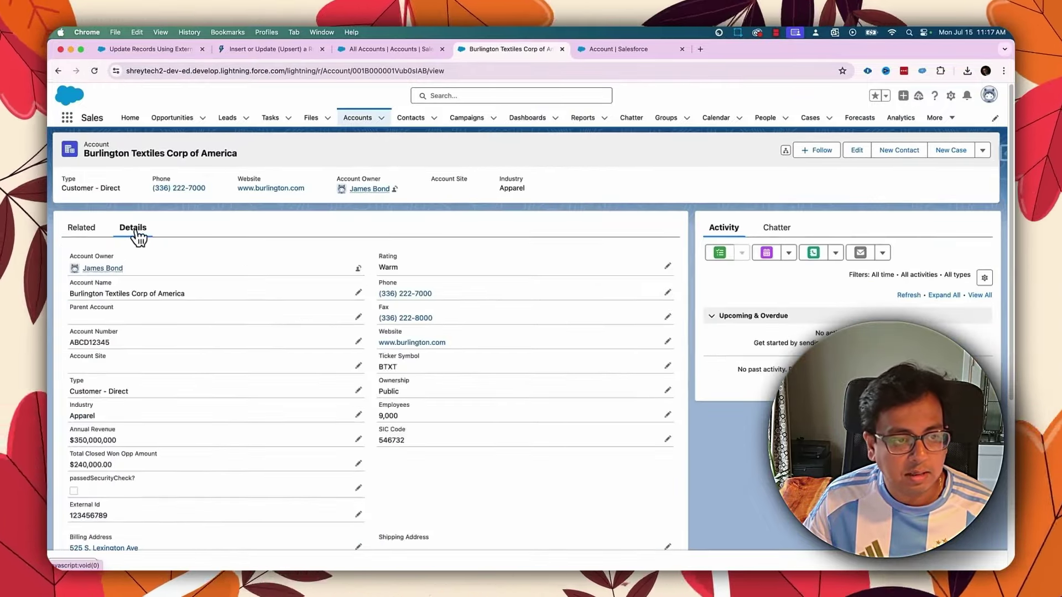
mouse_move(94, 325)
left_mouse_down()
mouse_move(55, 334)
mouse_move(123, 360)
left_mouse_up()
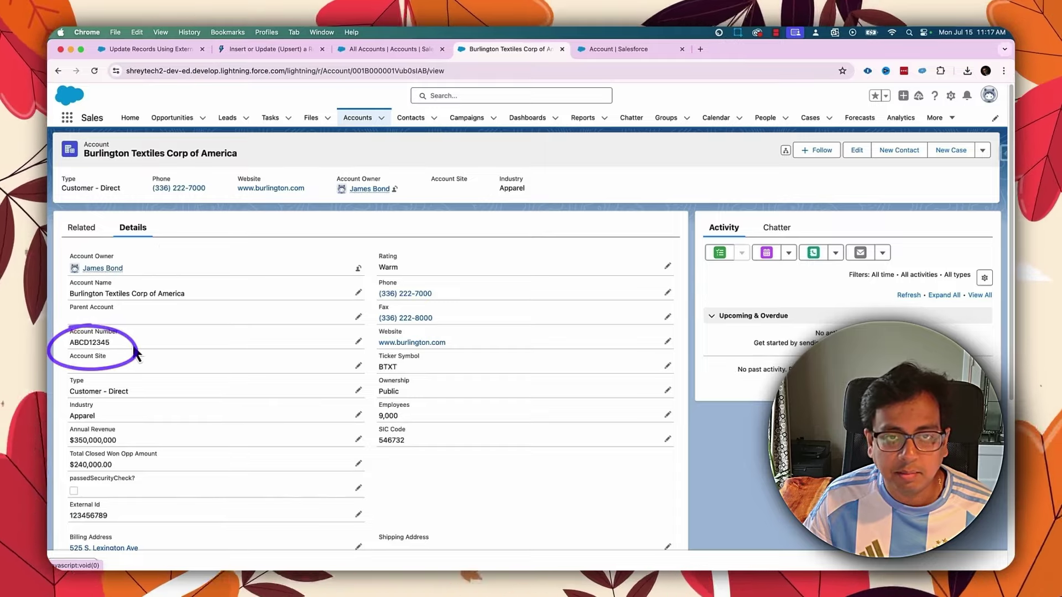